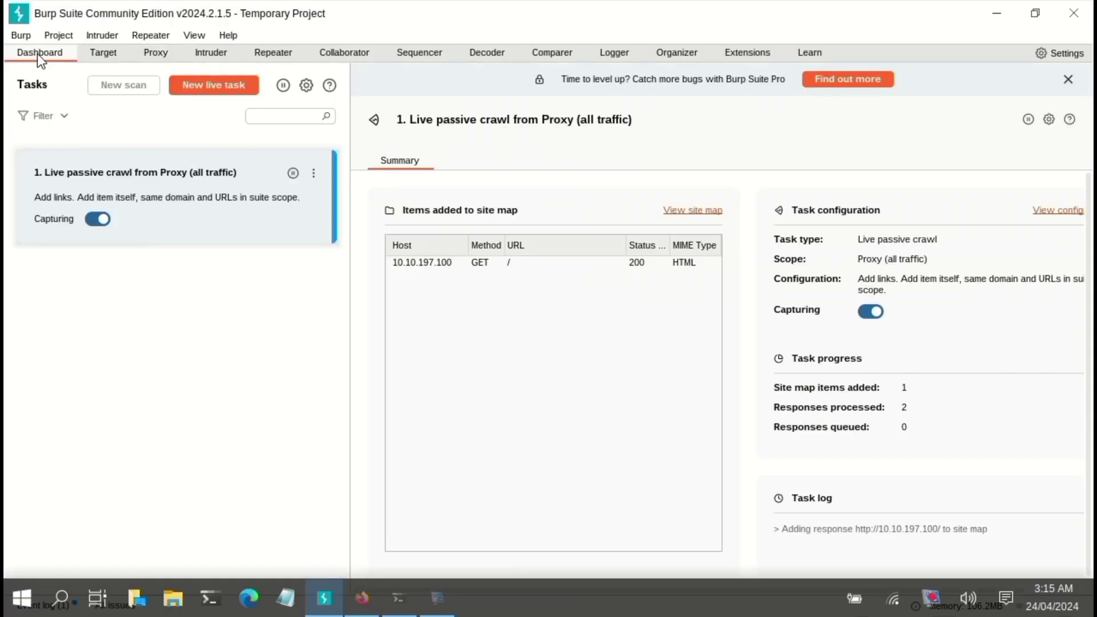
Step: Review the 10.10.197.100 request and response in the site map, then show Proxy Intercept with interception on
double_click(434, 273)
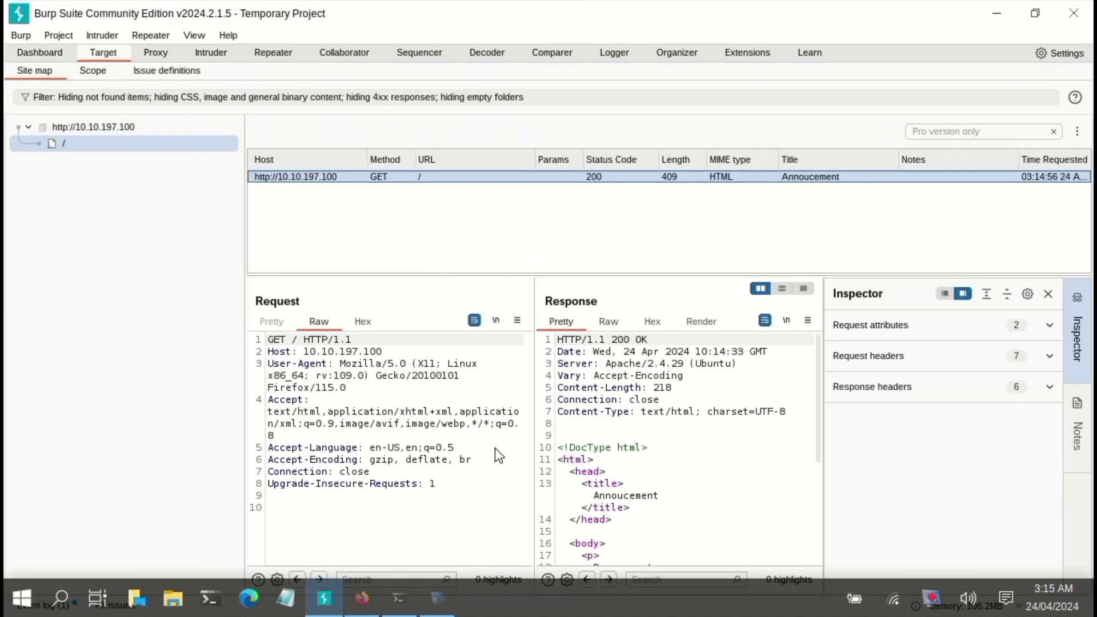
scroll(770, 436, "down", 5)
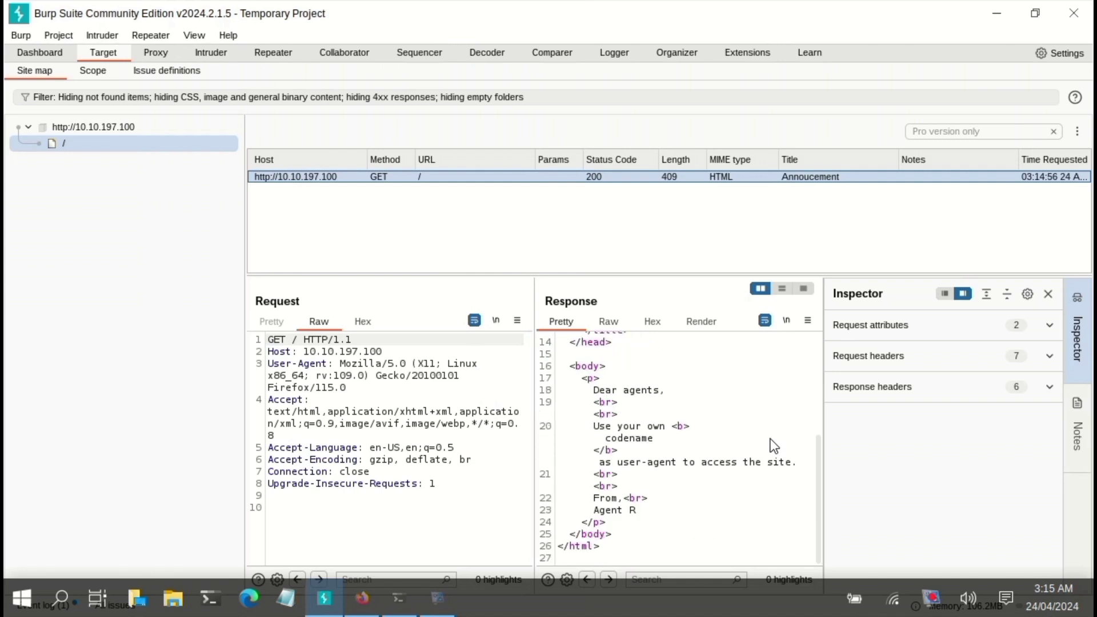
scroll(554, 445, "up", 5)
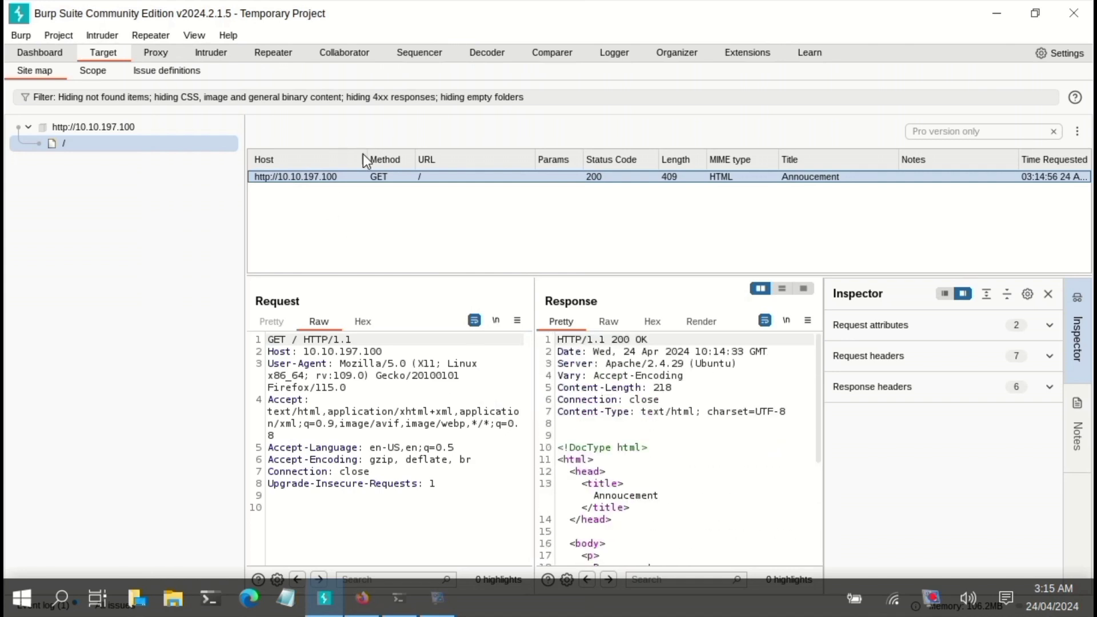
left_click(160, 54)
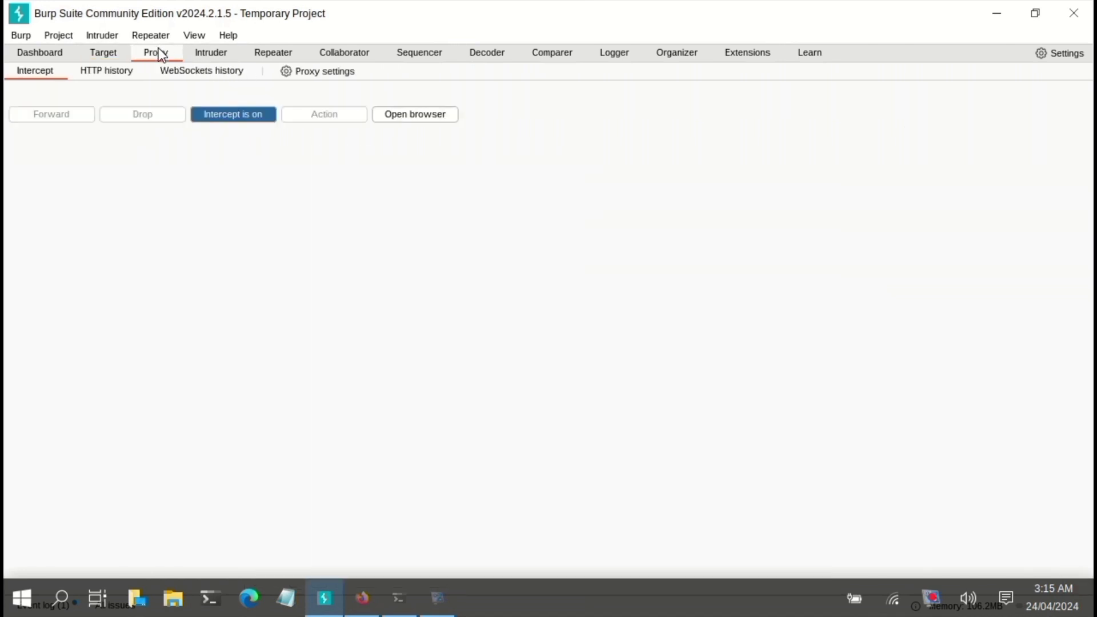
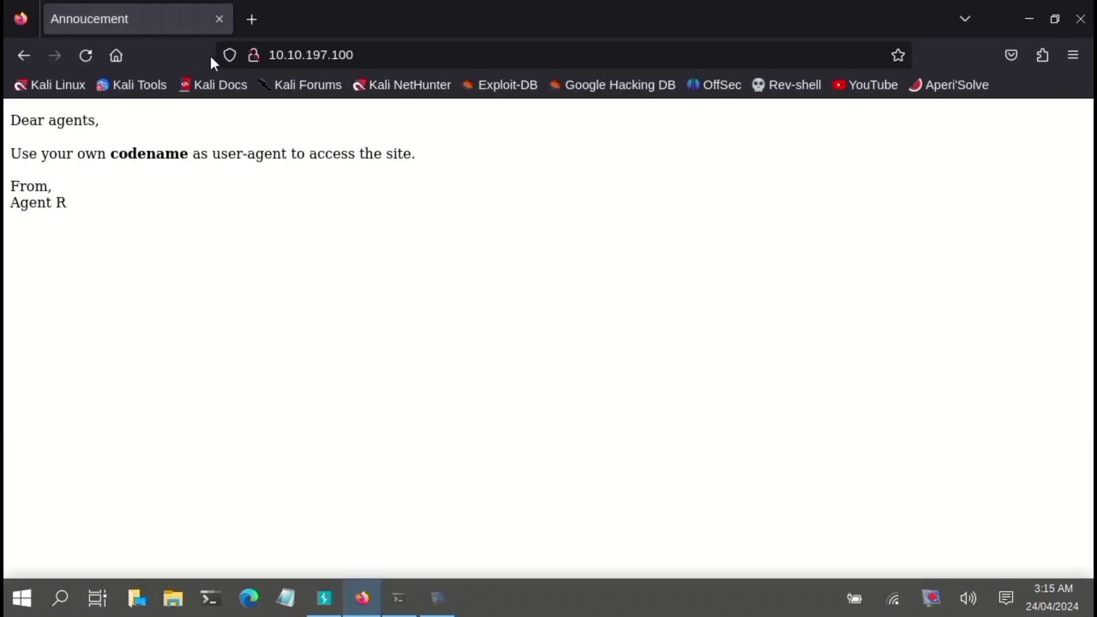
Step: Reload the announcement page in Firefox so Burp Suite intercepts the fresh request
left_click(86, 58)
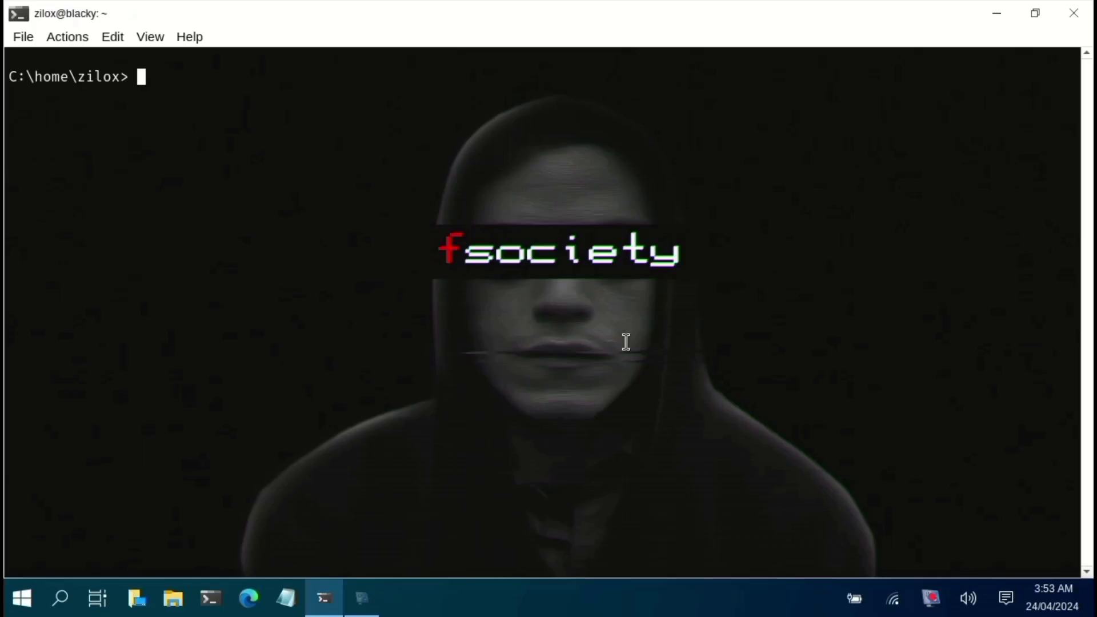
Step: Clear the terminal and print nmap's version details with nmap --version
type("clear")
key("Return")
type("nmap --v")
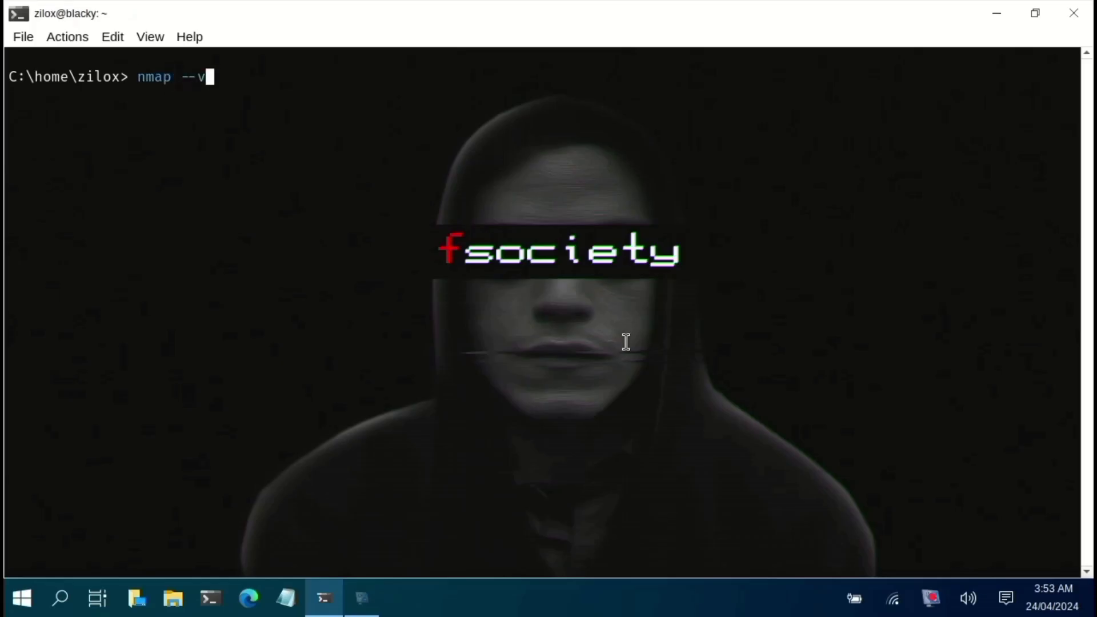
type("ersion")
key("Return")
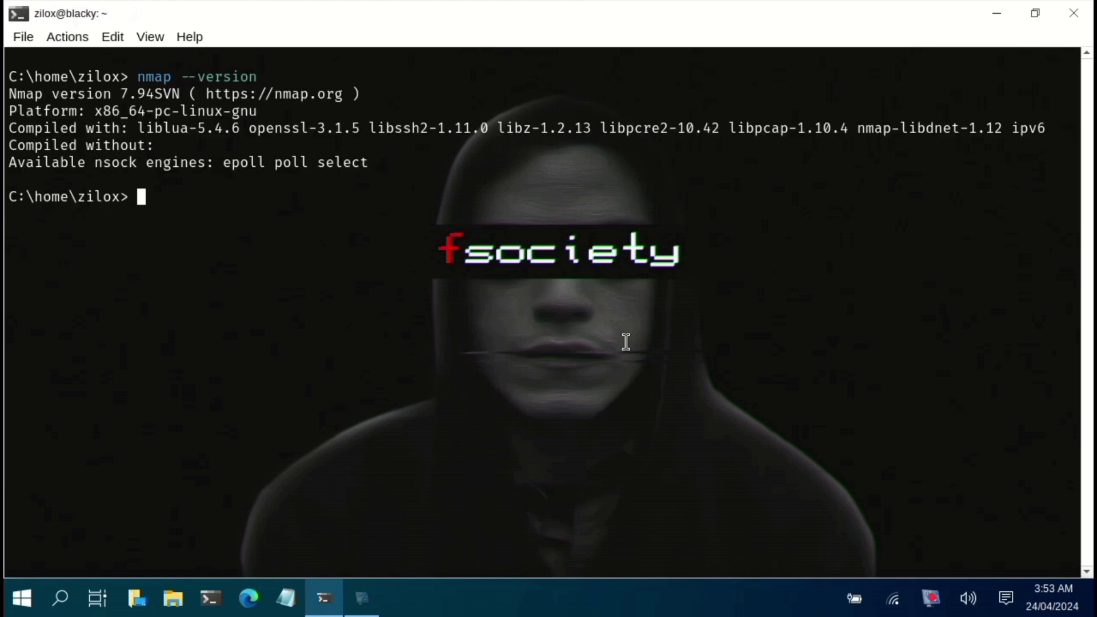
Step: Edit the previous command to nmap --help and run it to show the usage summary
key("Up")
key("Home")
key("Right")
key("Right")
key("Right")
key("Right")
key("Right")
key("Right")
key("Right")
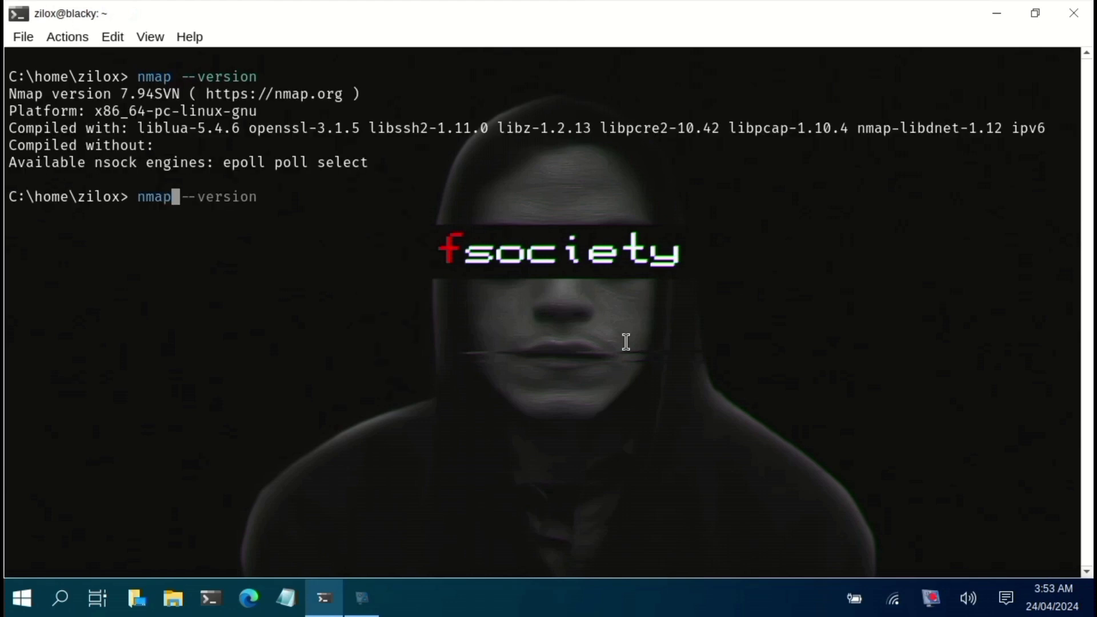
key("Delete")
key("Delete")
key("Delete")
key("Delete")
key("Delete")
key("Delete")
key("Delete")
type("help")
key("Return")
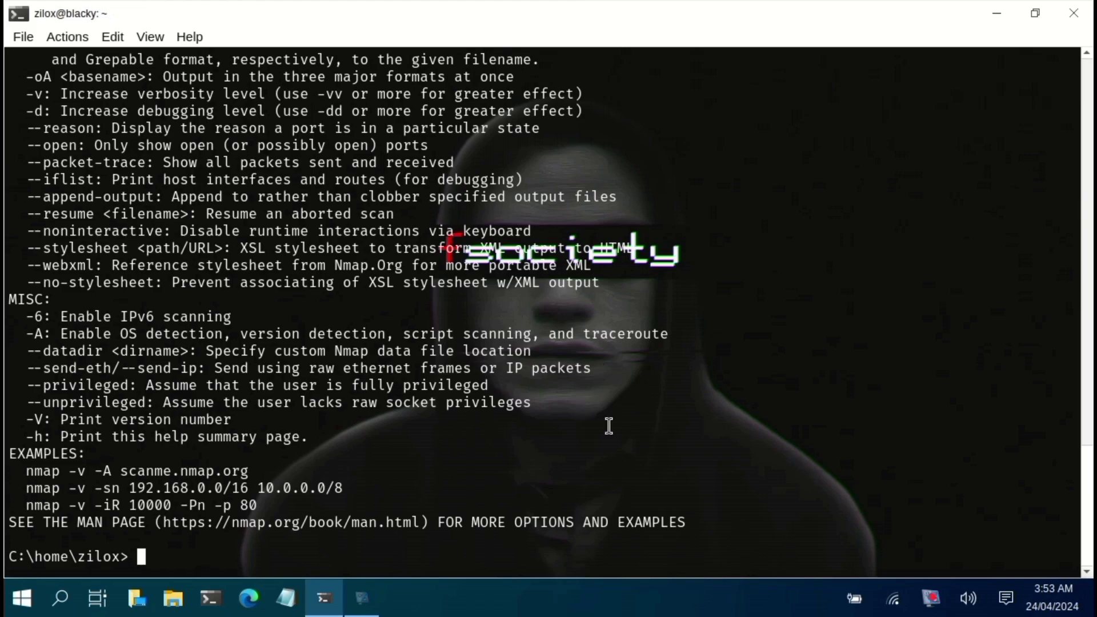
Step: Review the help output and begin the service scan command 'nmap -sV 12'
scroll(607, 423, "up", 18)
scroll(607, 430, "up", 15)
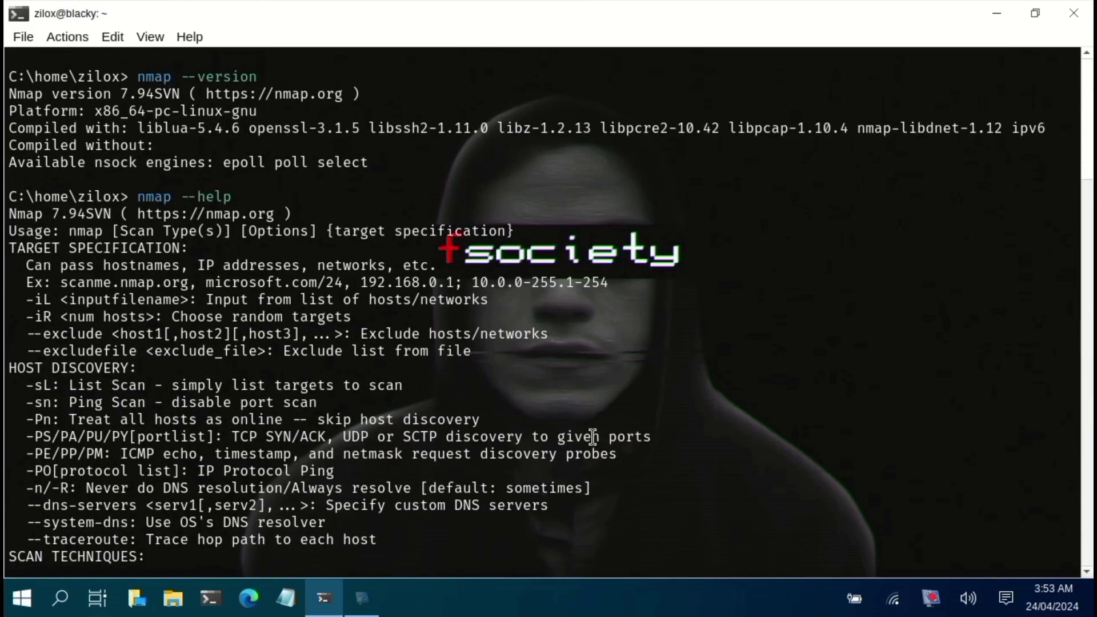
type("nma")
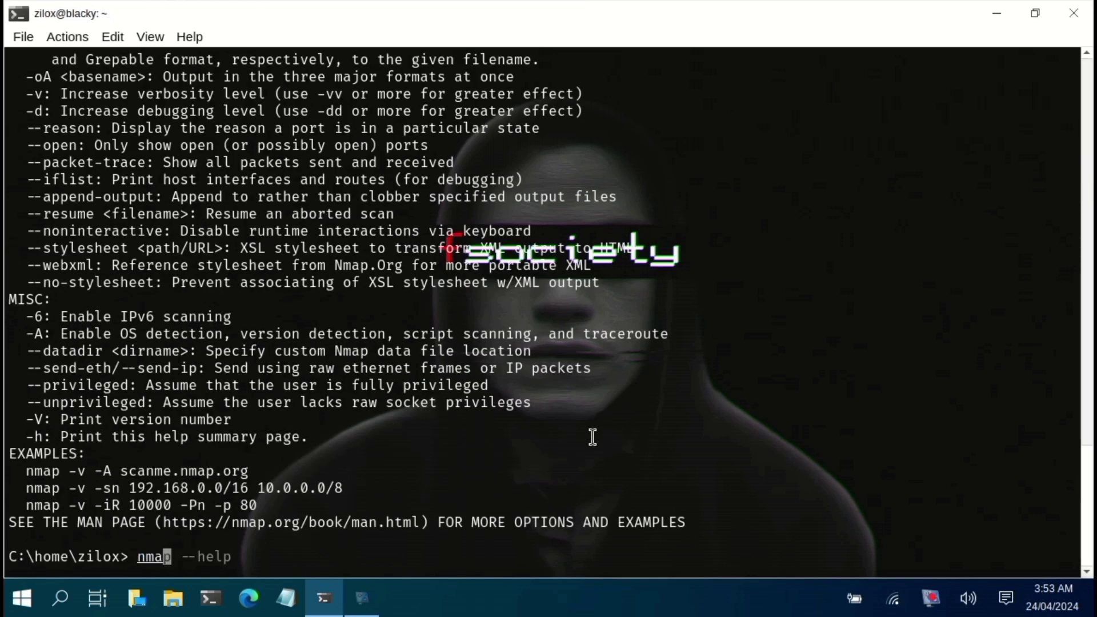
type("p -s")
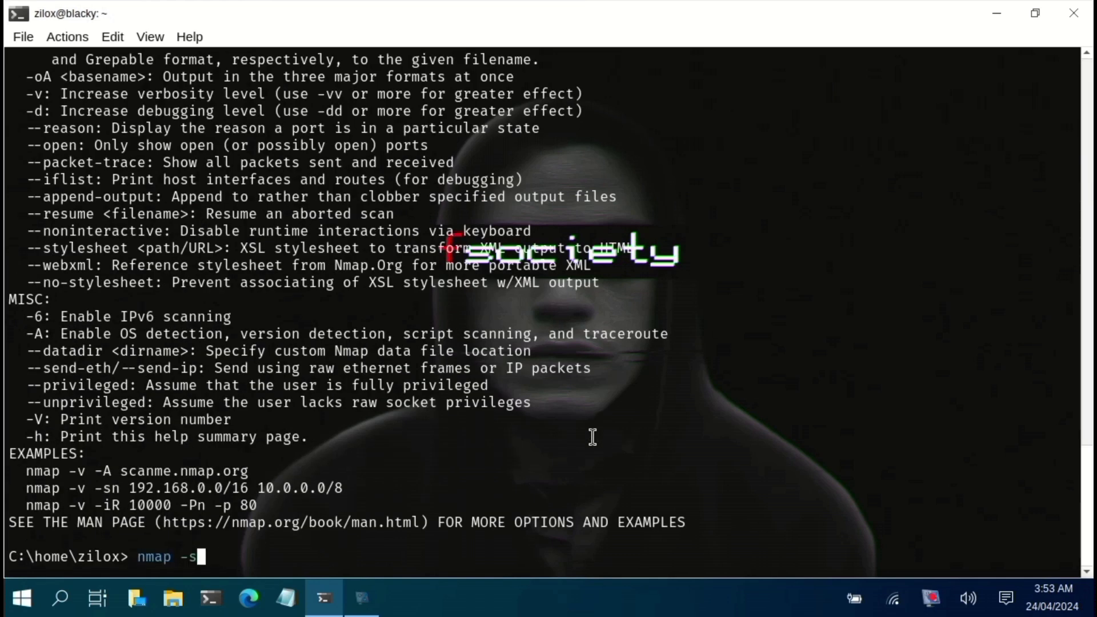
type("V ")
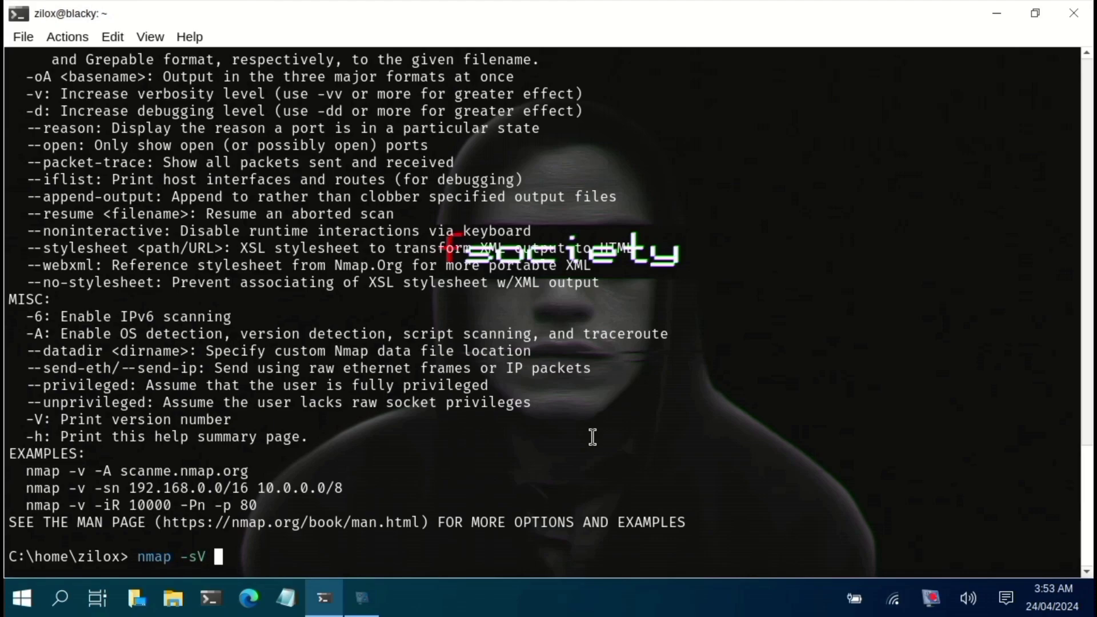
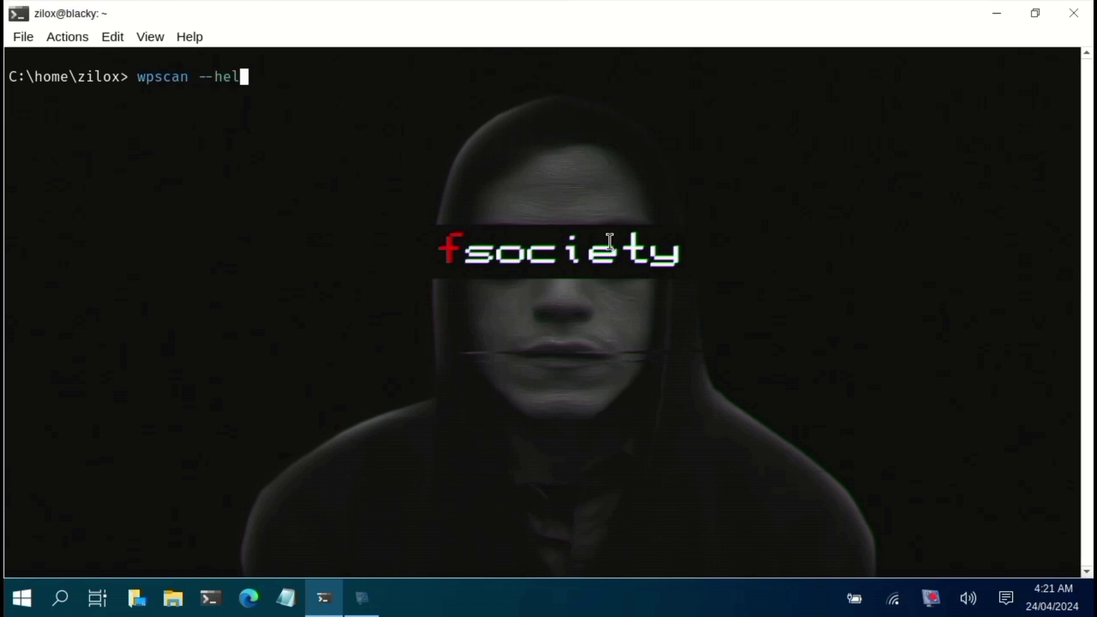
Step: Run 'wpscan --help' in the Terminal to list WPScan's usage options
key("Return")
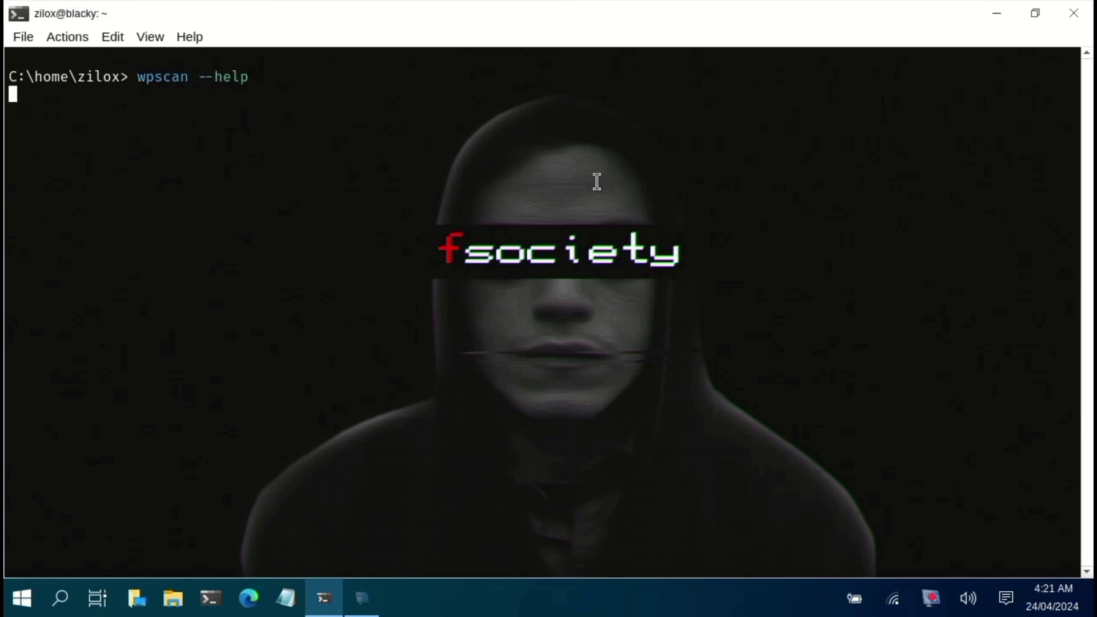
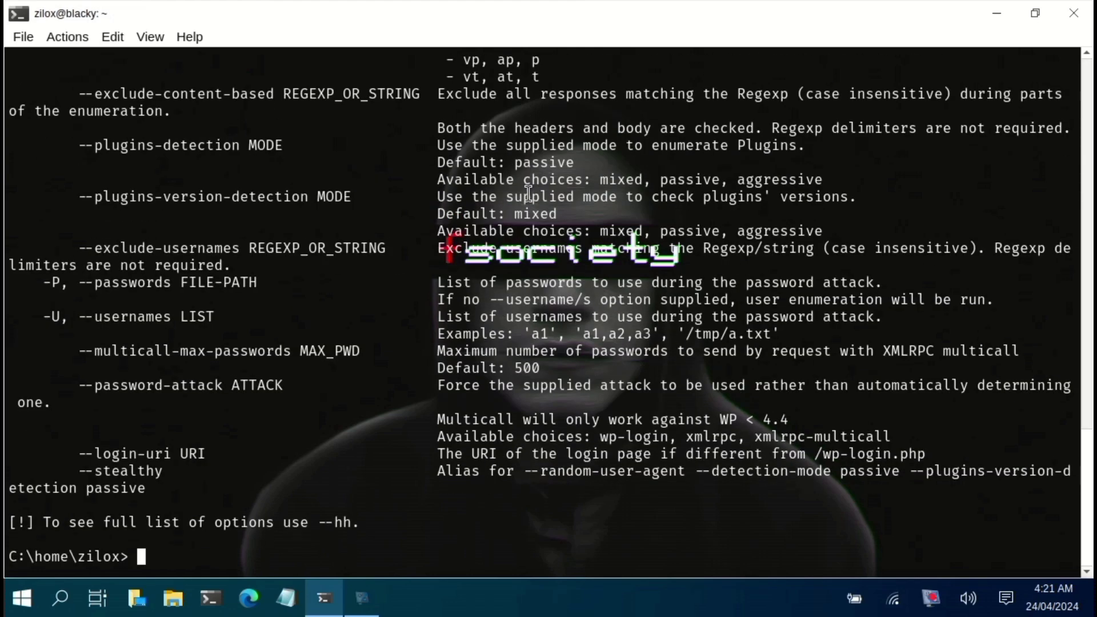
Step: Scroll back up to review the WPScan 3.8.25 banner and usage options
scroll(389, 251, "up", 10)
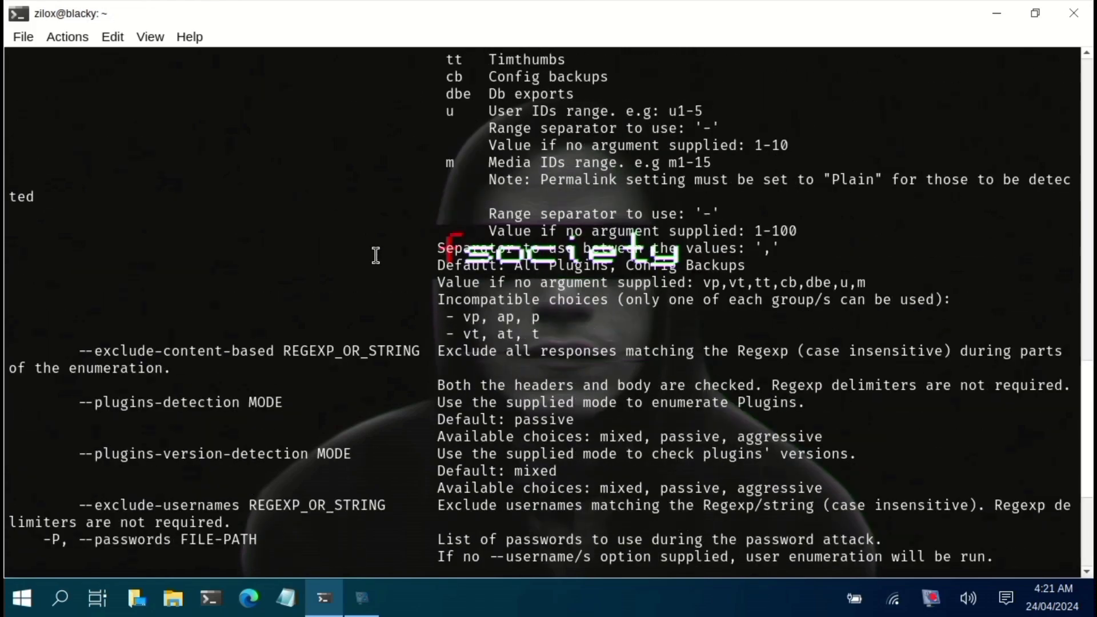
scroll(357, 263, "up", 20)
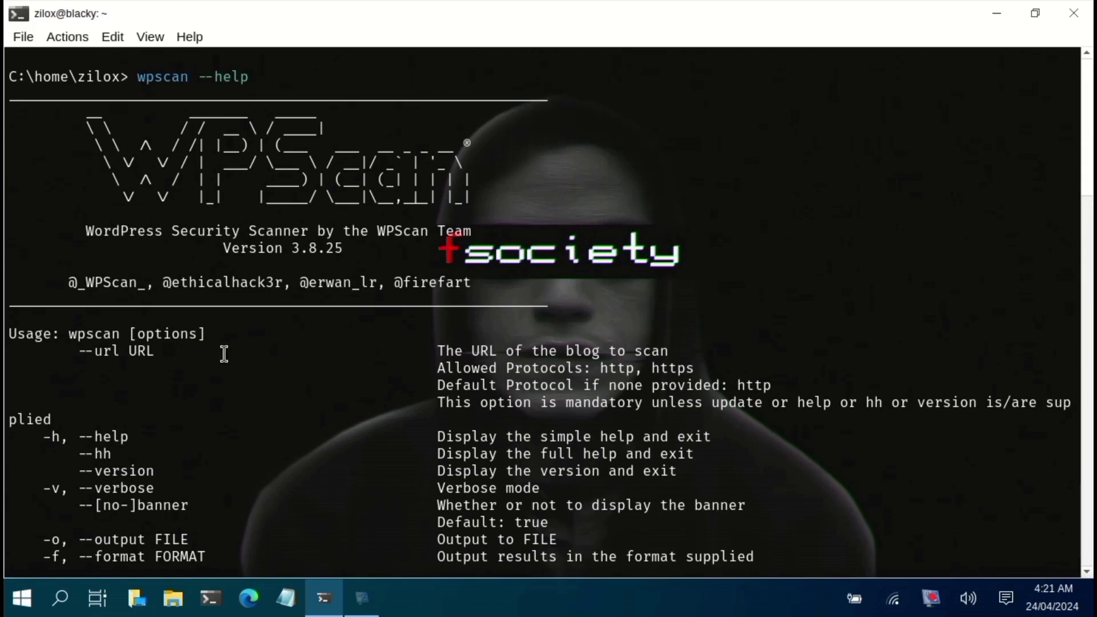
scroll(223, 354, "down", 1)
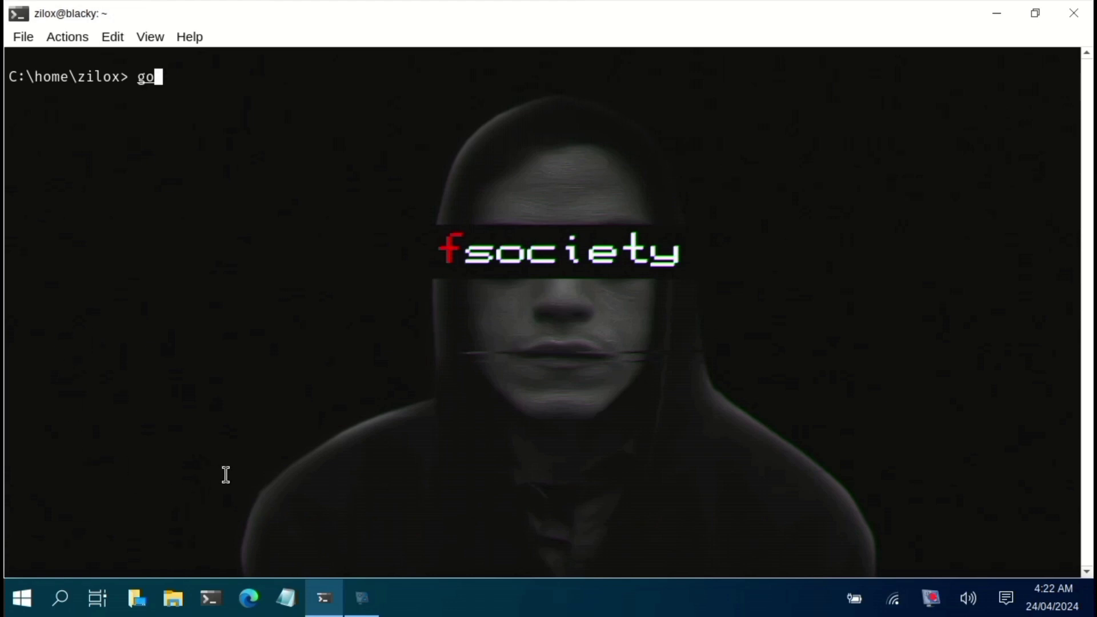
Step: Run gobuster --help and scroll up to its list of commands
type("buster ")
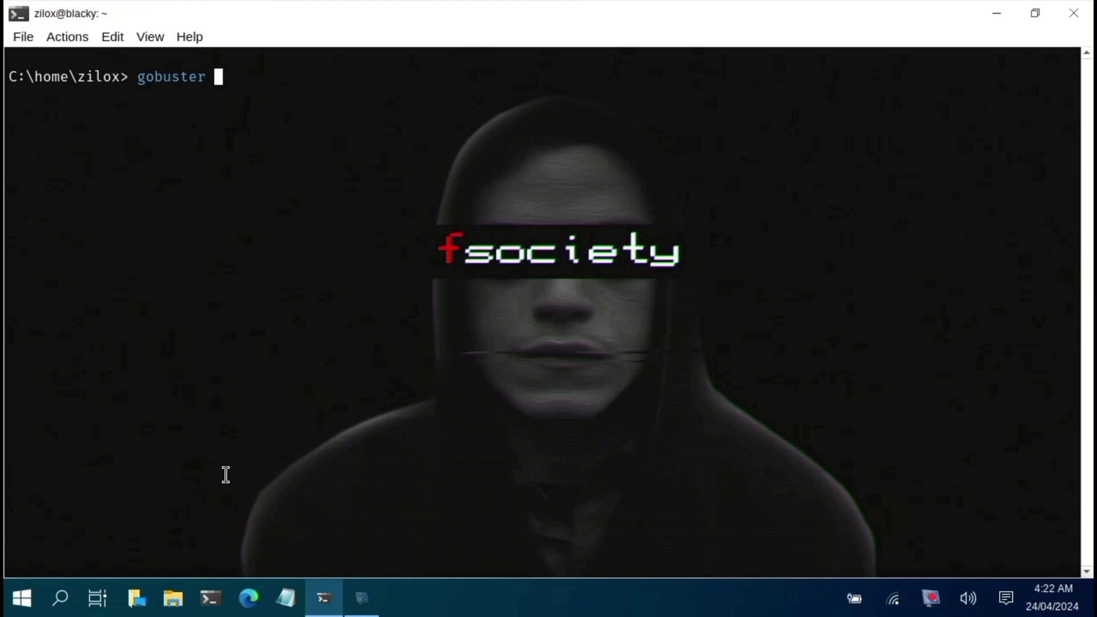
type("--hllp")
key("Return")
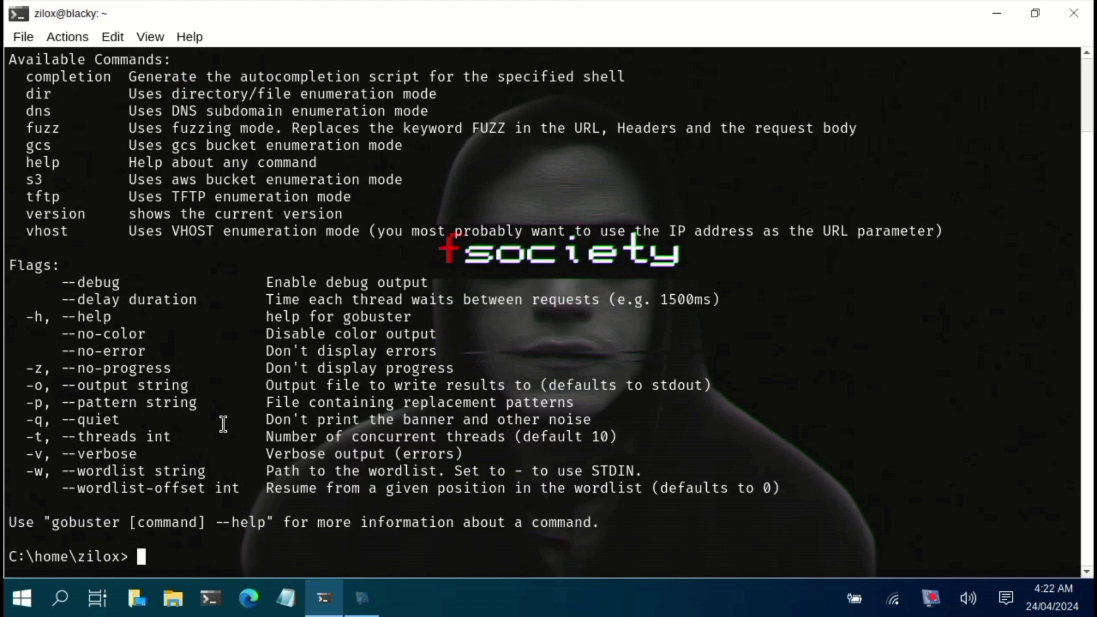
scroll(223, 423, "up", 2)
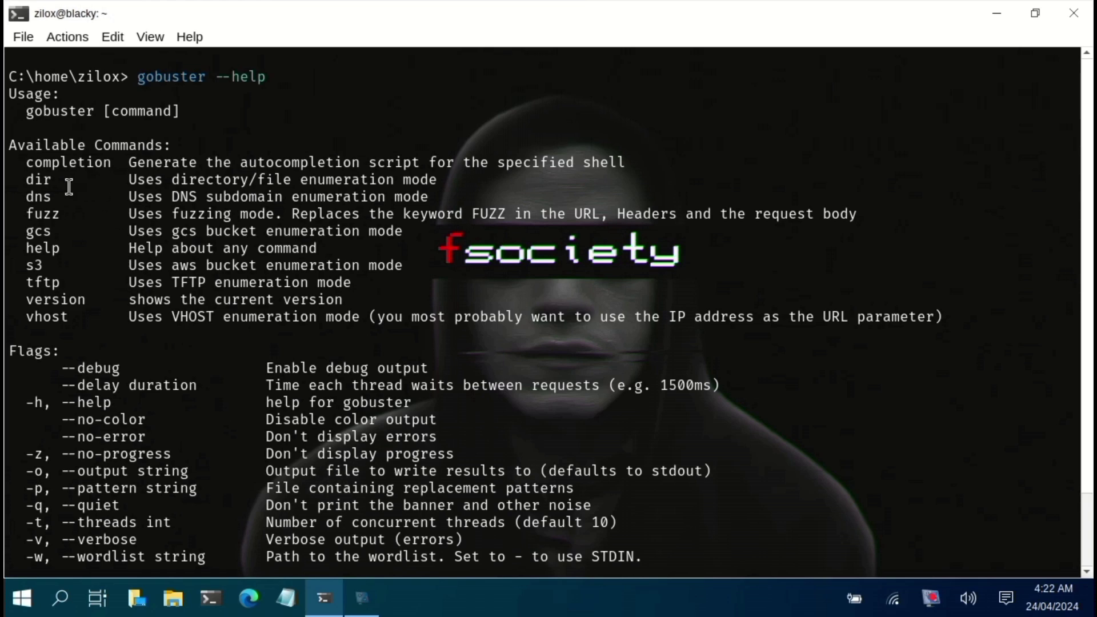
Step: Highlight the dir and dns commands in the gobuster help output
double_click(41, 180)
left_click(55, 196)
left_click_drag(55, 196, 25, 203)
left_click(24, 203)
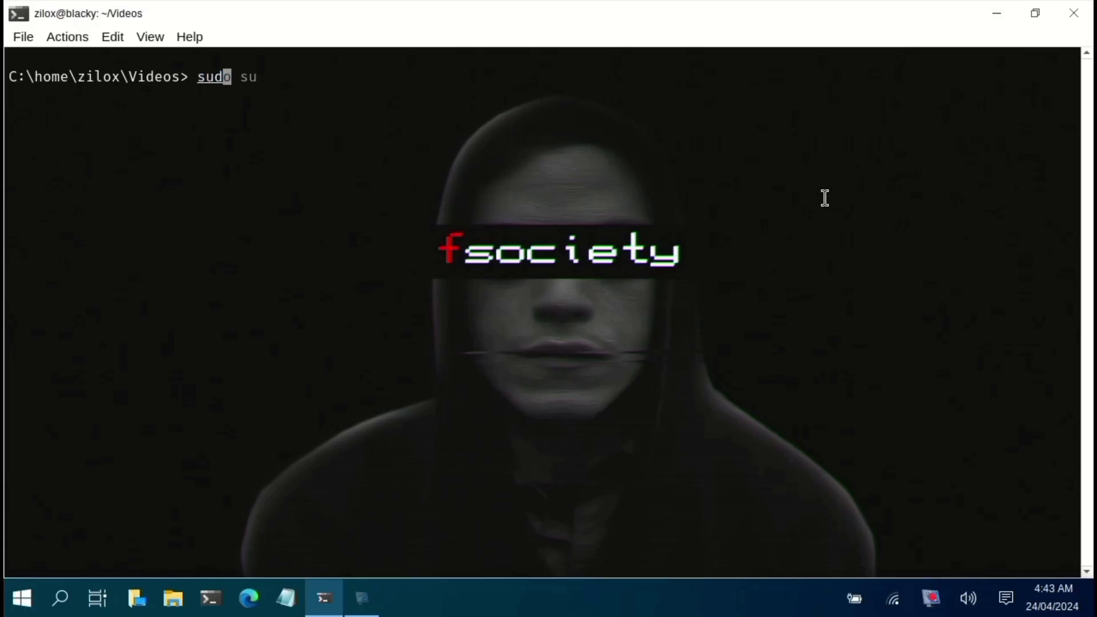
Step: Run sudo nikto --help and scroll up to the start of its options
type("o nik")
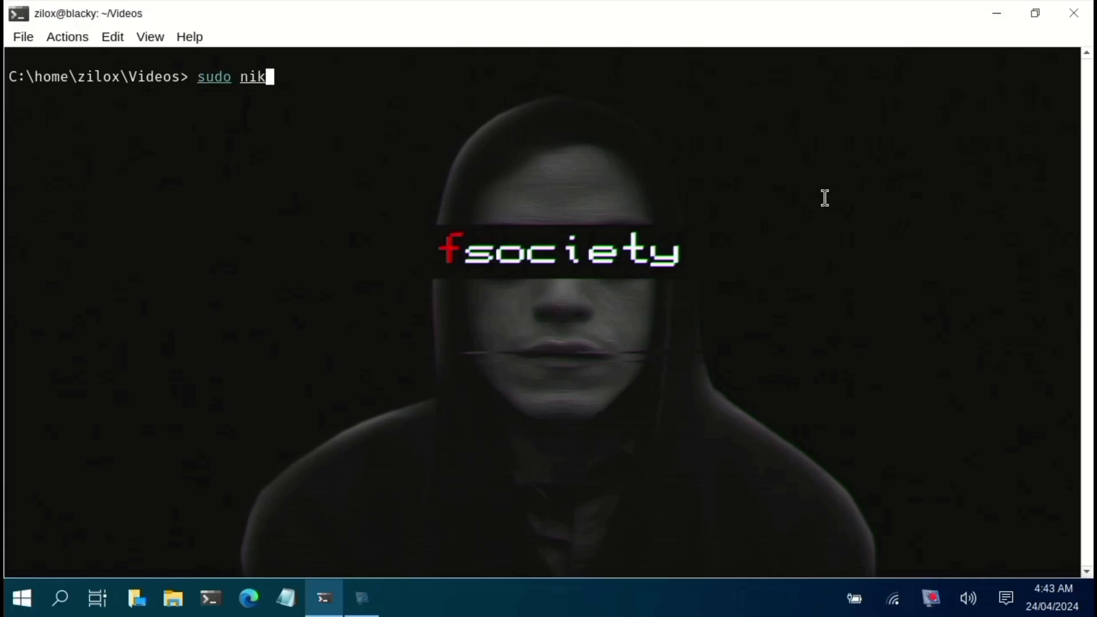
type("to --hel")
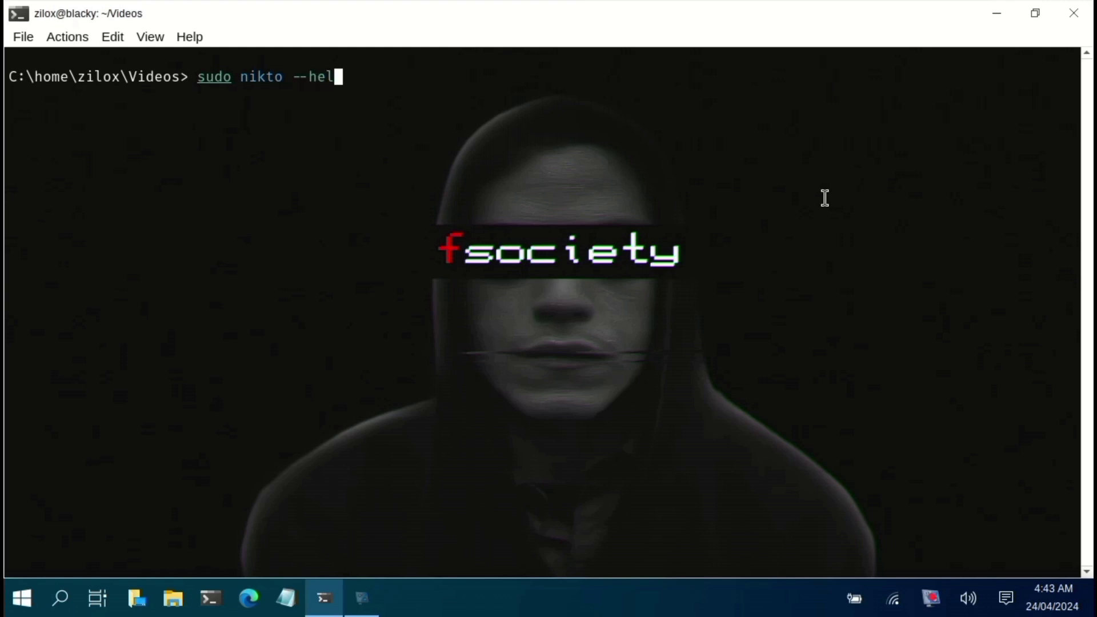
type("p")
key("Return")
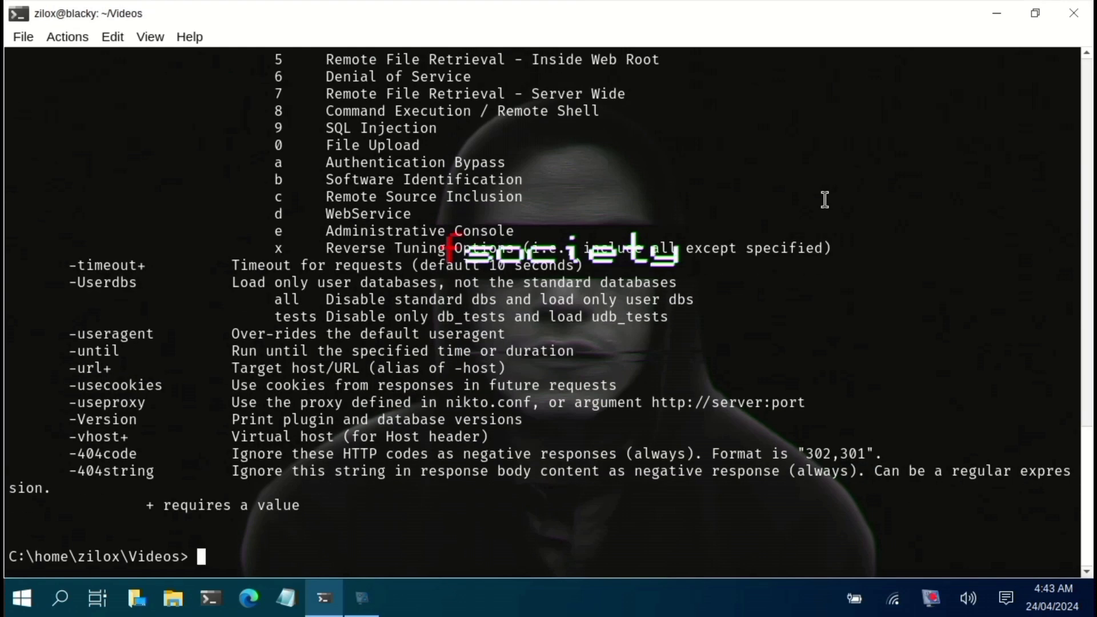
scroll(523, 375, "up", 15)
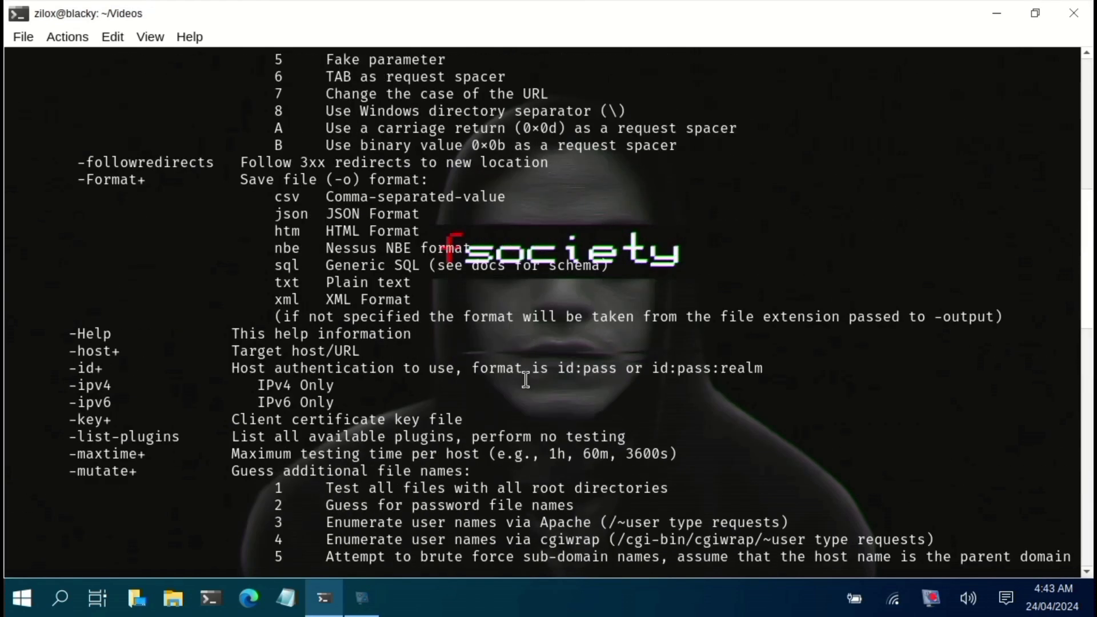
scroll(526, 380, "up", 9)
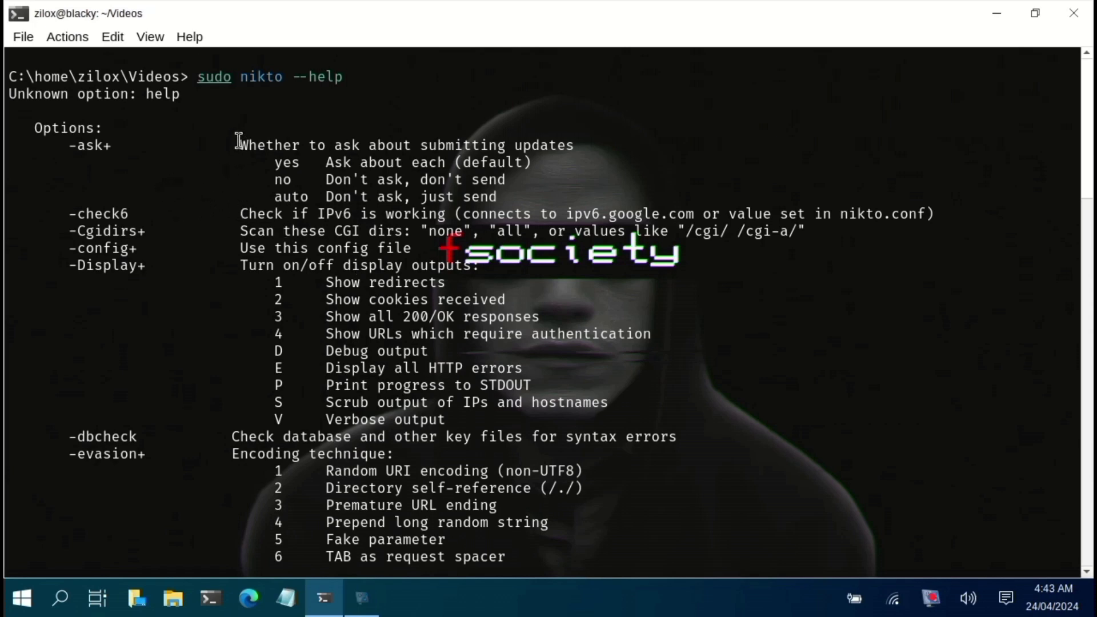
Step: Highlight the -ask option description, then scroll through the evasion and save-file format options
left_click_drag(238, 141, 404, 148)
left_click(400, 155)
scroll(239, 337, "down", 1)
scroll(239, 337, "down", 1)
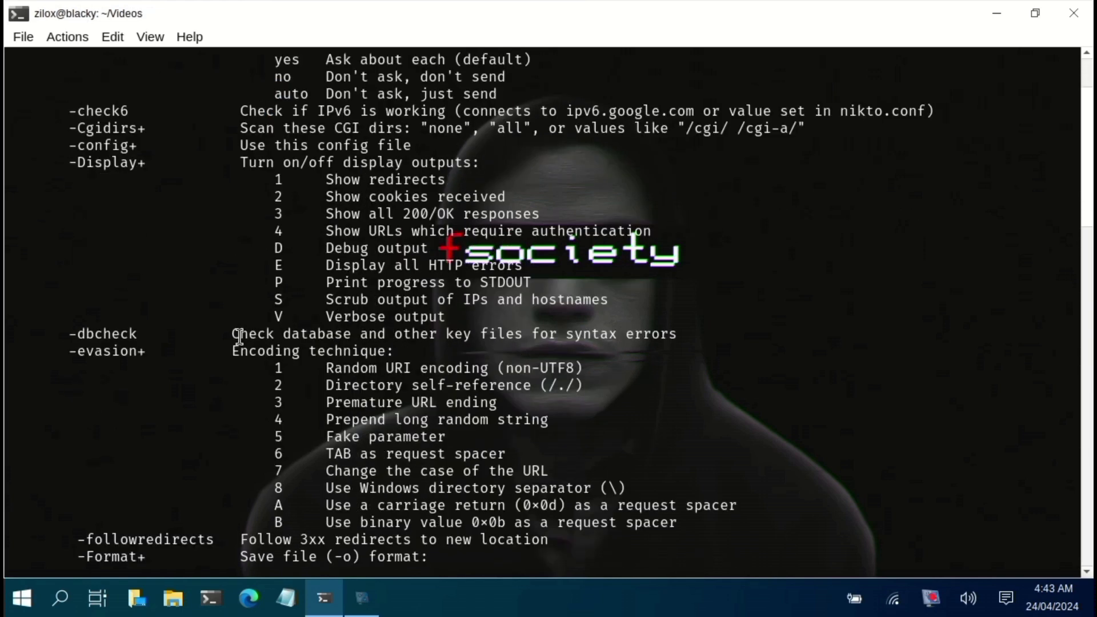
scroll(239, 337, "down", 1)
scroll(239, 336, "down", 7)
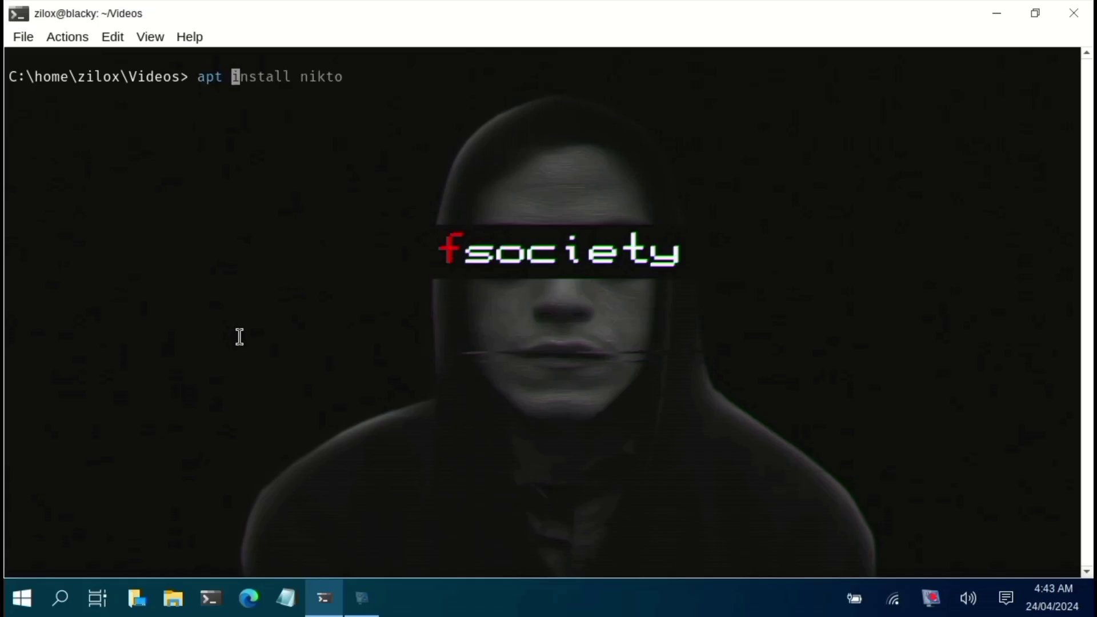
Step: Run apt install sqlmap, then rerun it as root with sudo !!, confirming it is current
type("qlmap")
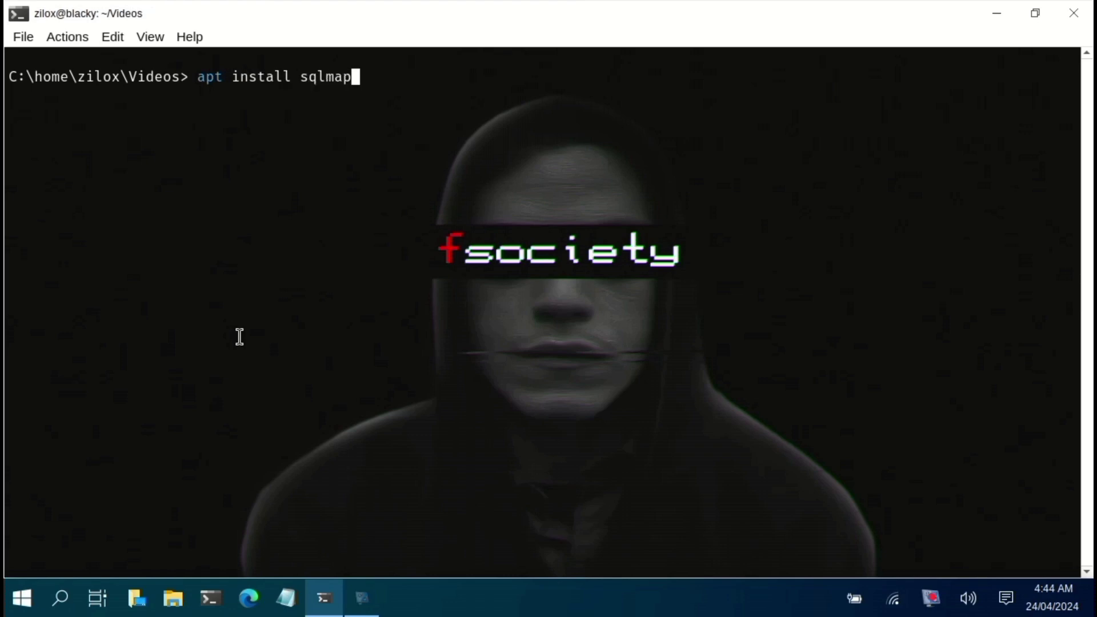
key("Return")
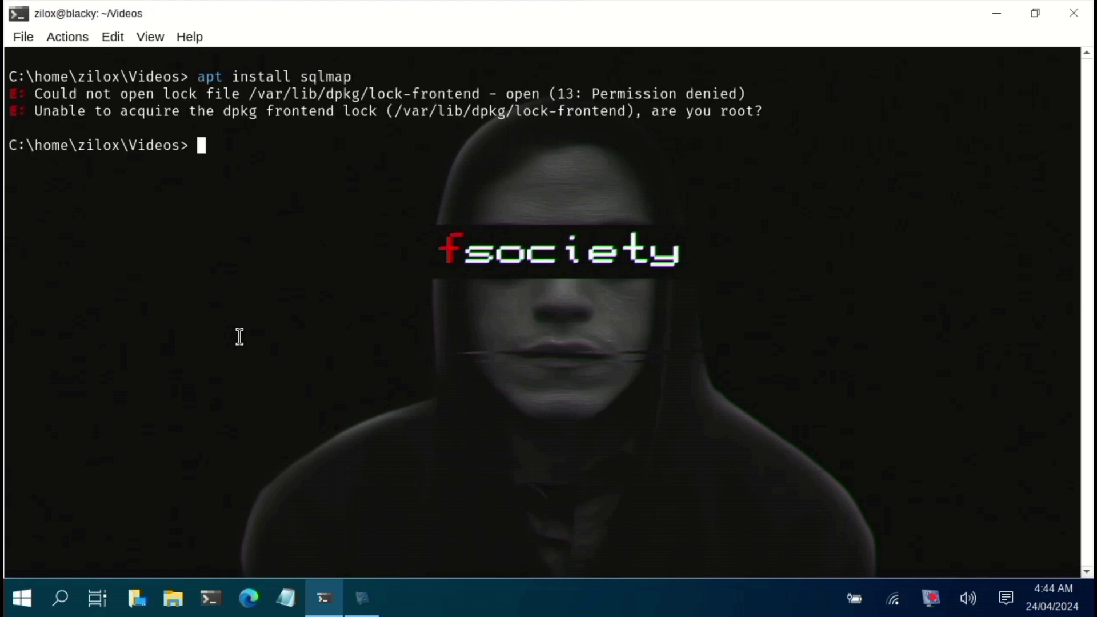
type("sudo !~!")
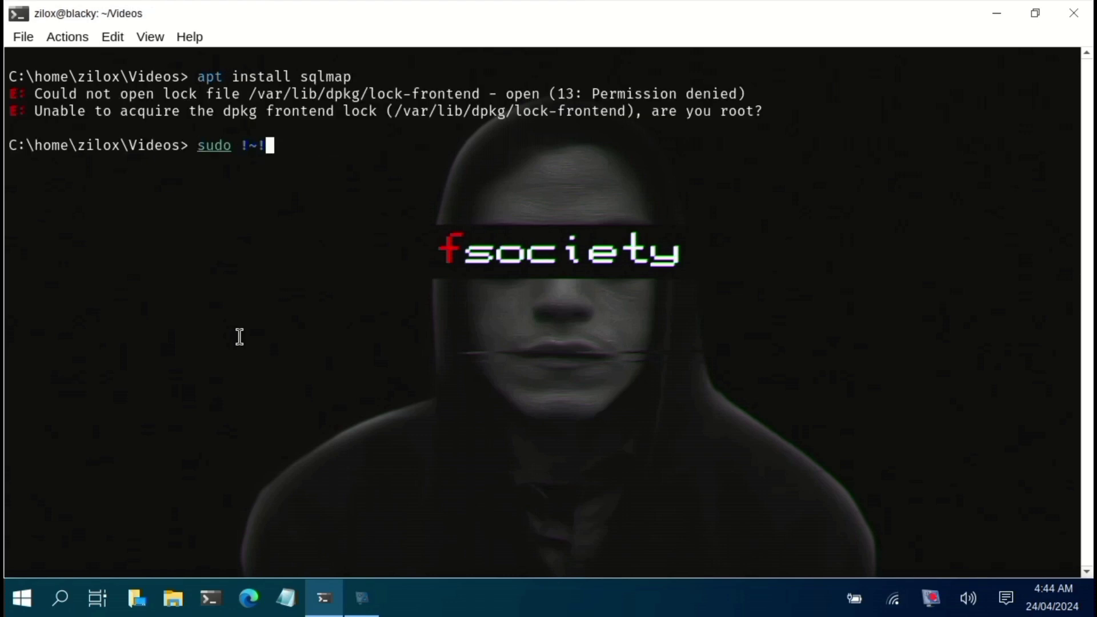
key("BackSpace")
type("!")
key("Return")
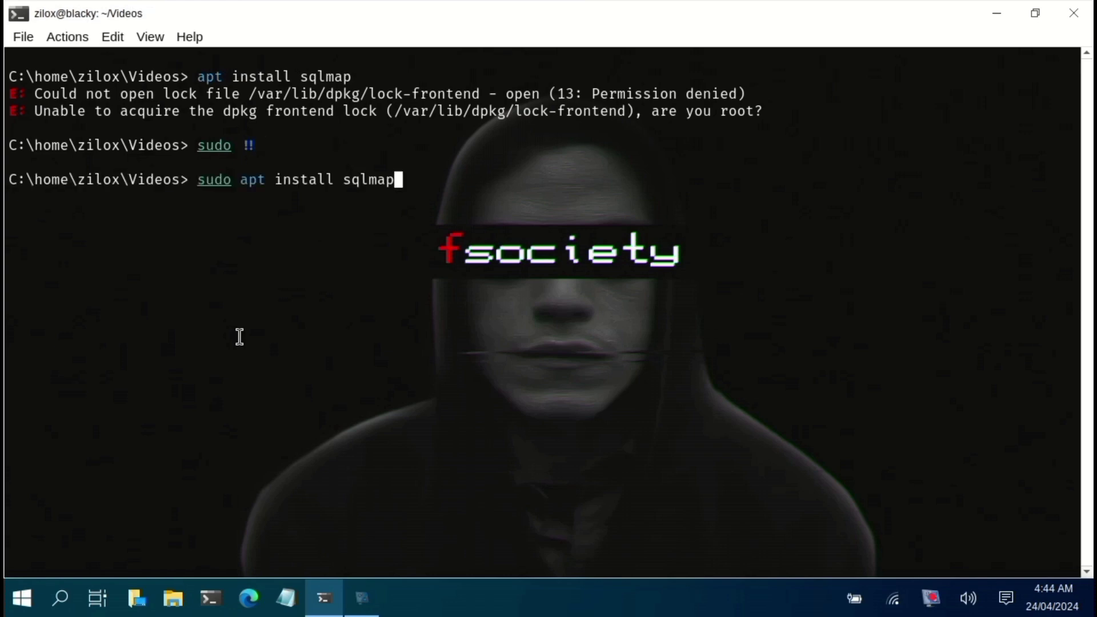
key("Return")
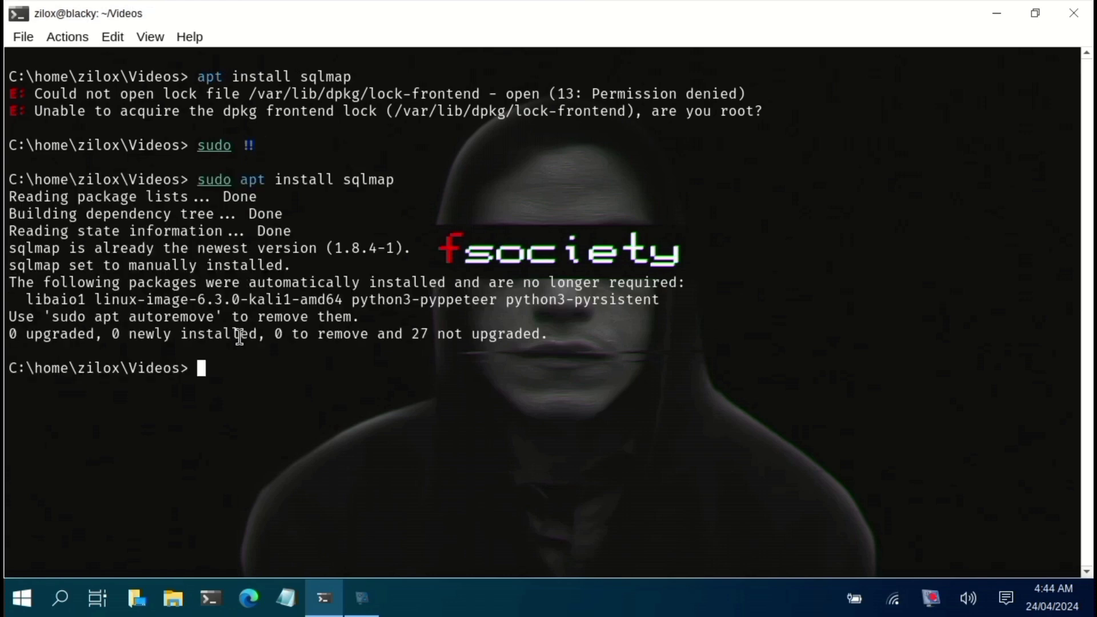
Step: Display sqlmap's help options with sudo sqlmap -h
type("sudo")
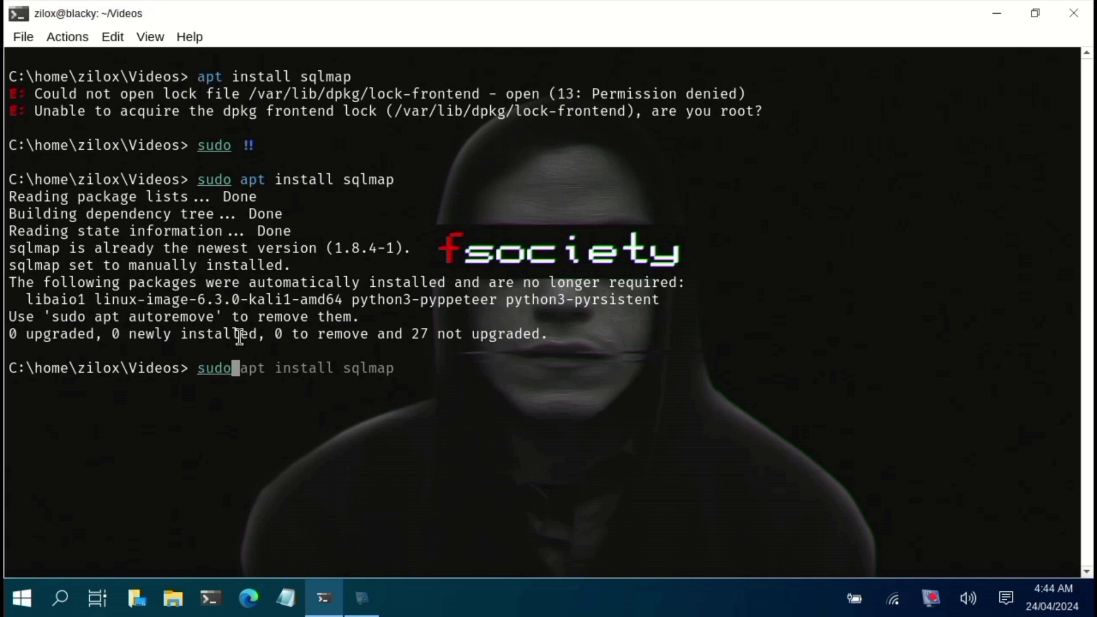
type(" sqlmap")
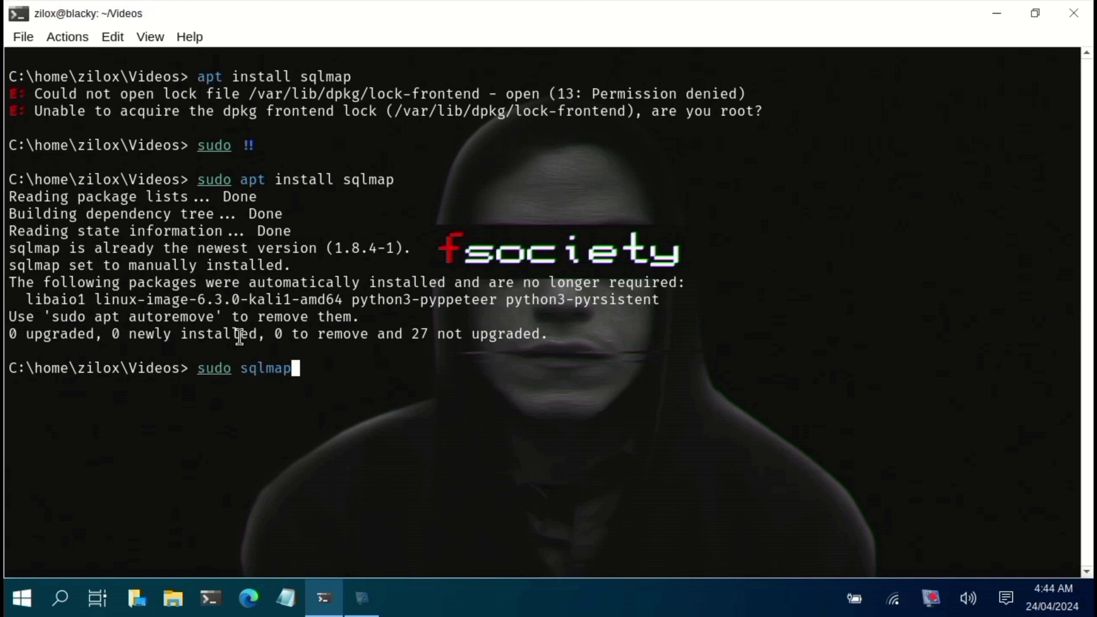
type(" -h")
key("Return")
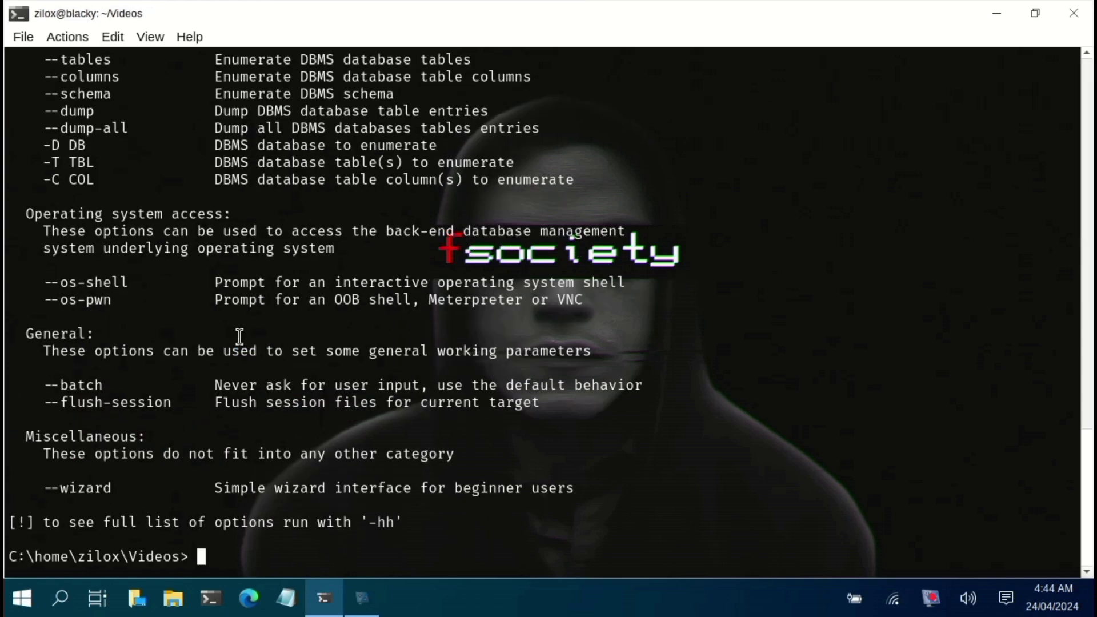
type("sql ")
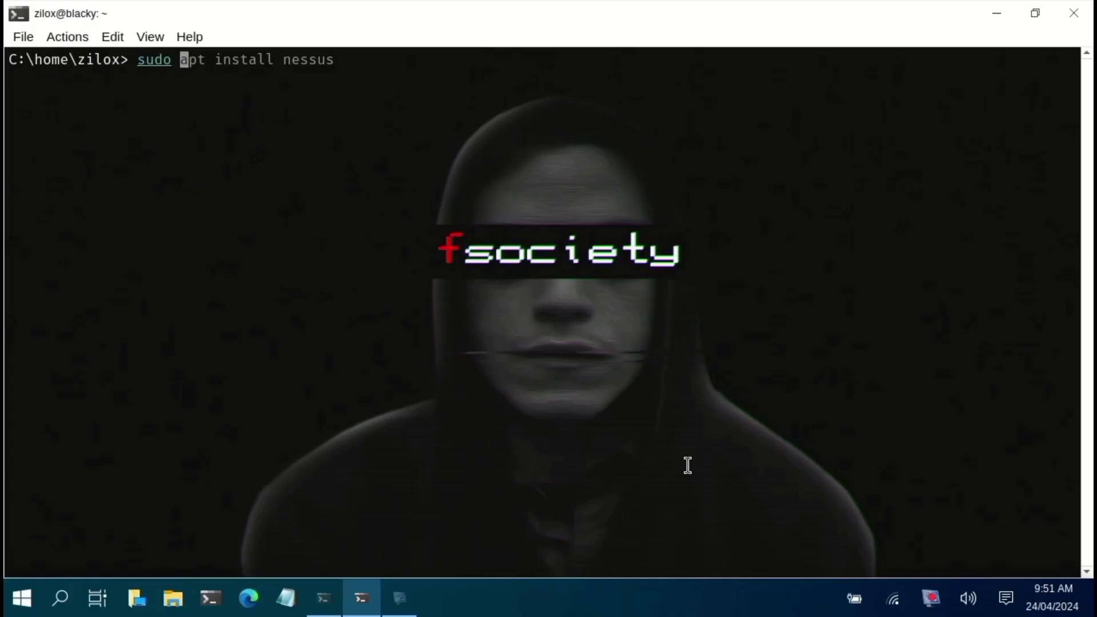
Step: Start the Metasploit console as root with sudo msfconsole
type("msfconsol")
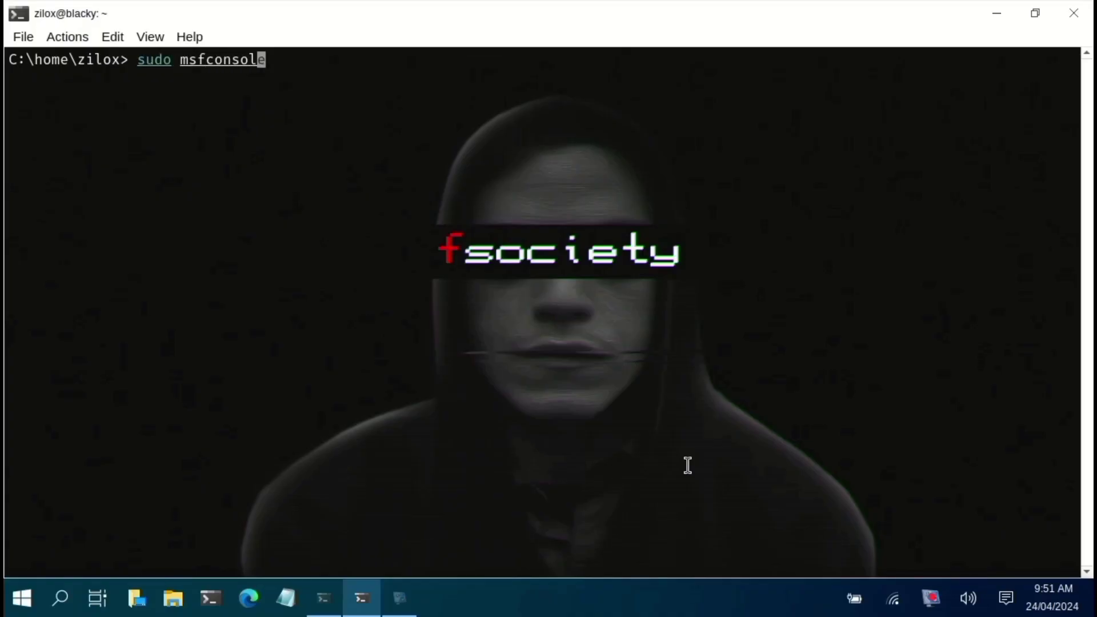
type("e")
key("Return")
key("Return")
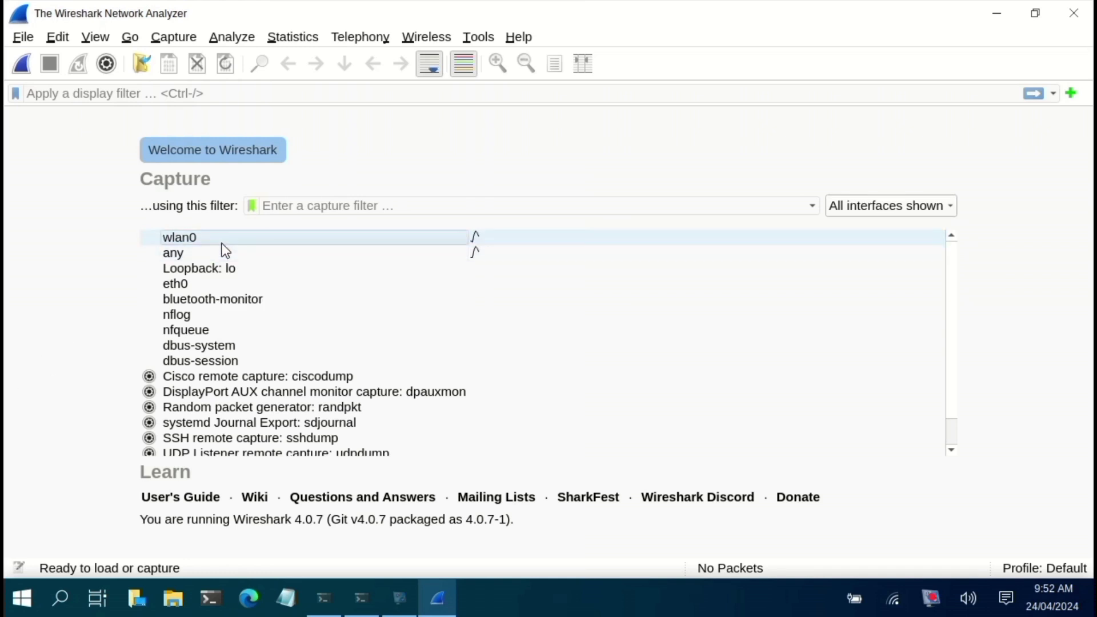
Step: Capture live traffic on wlan0, stop it, and reload the 378 captured packets
double_click(248, 241)
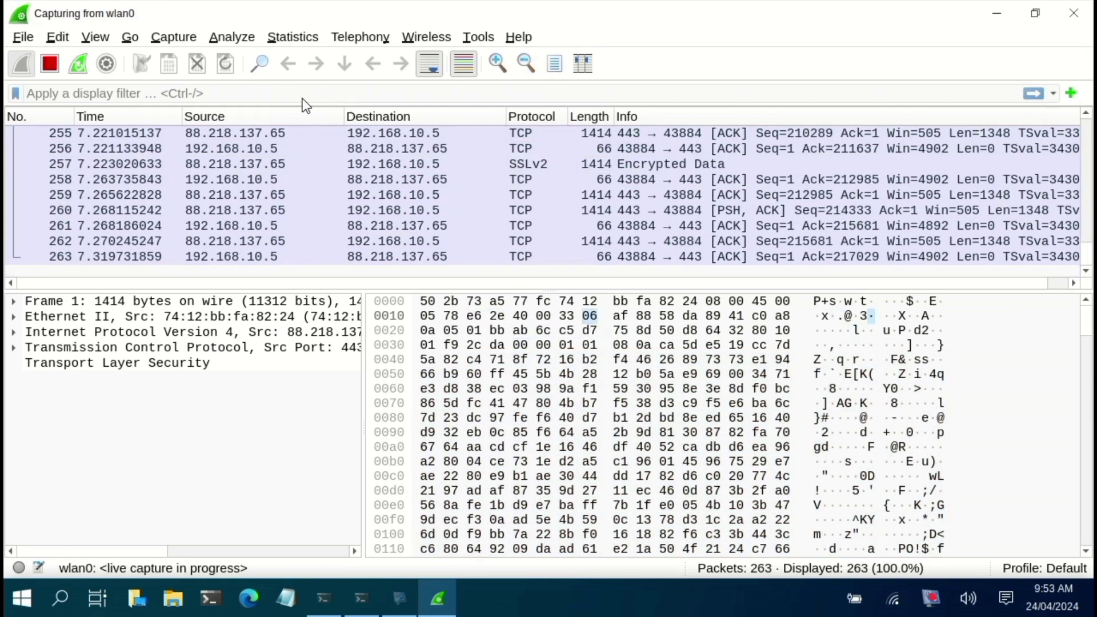
left_click(50, 64)
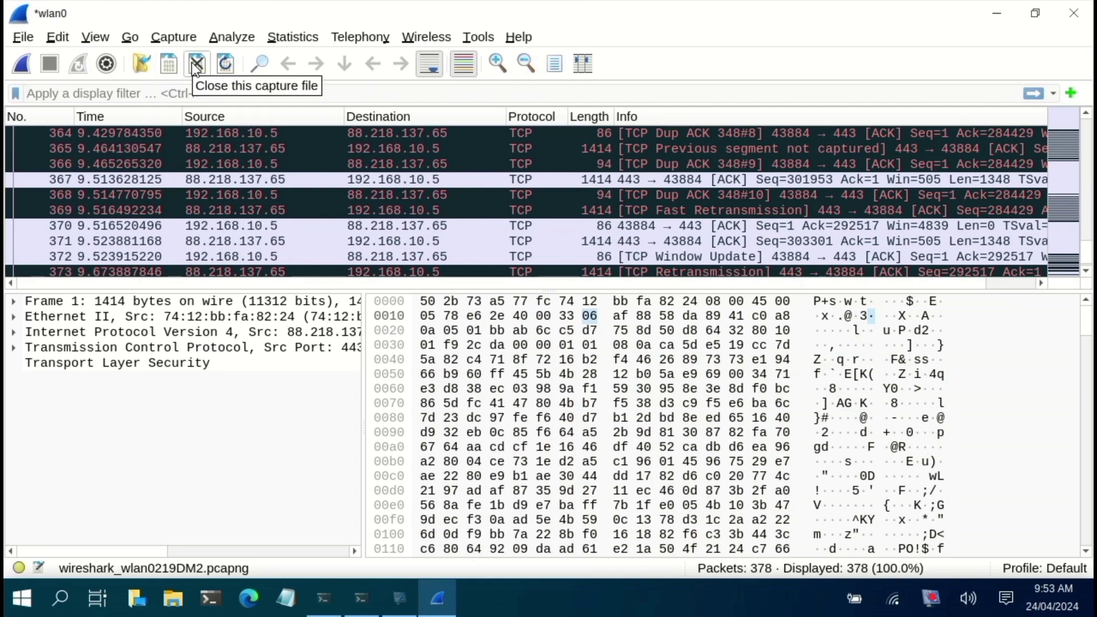
left_click(226, 64)
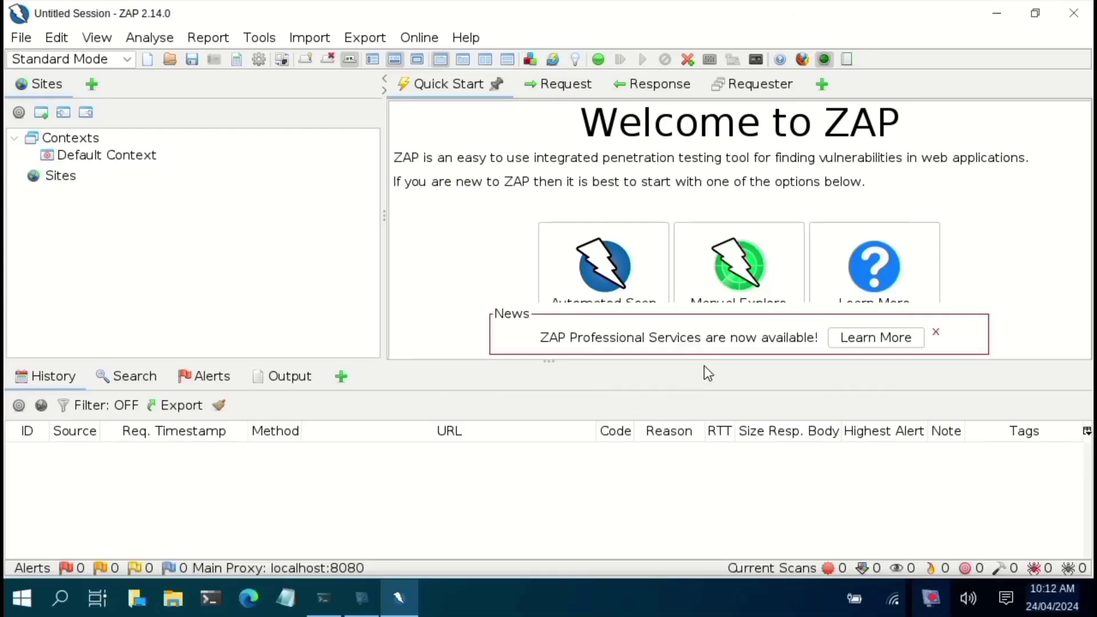
Step: Dismiss the news notice, preview the Automated Scan URL field, then return to the Welcome page
left_click(935, 332)
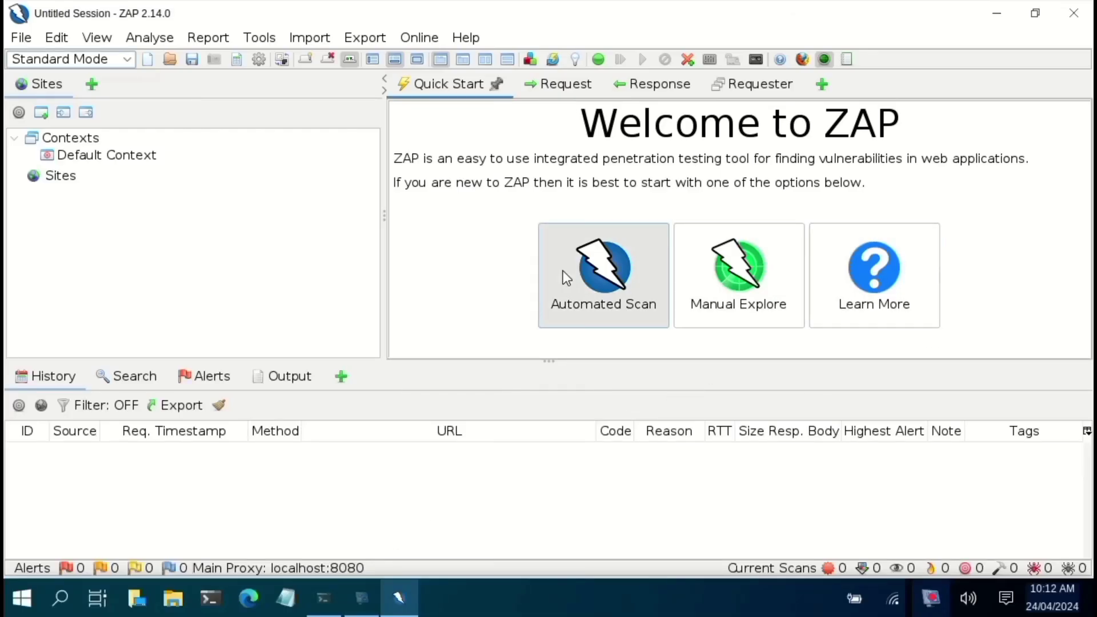
left_click(563, 269)
scroll(574, 320, "down", 2)
left_click(640, 238)
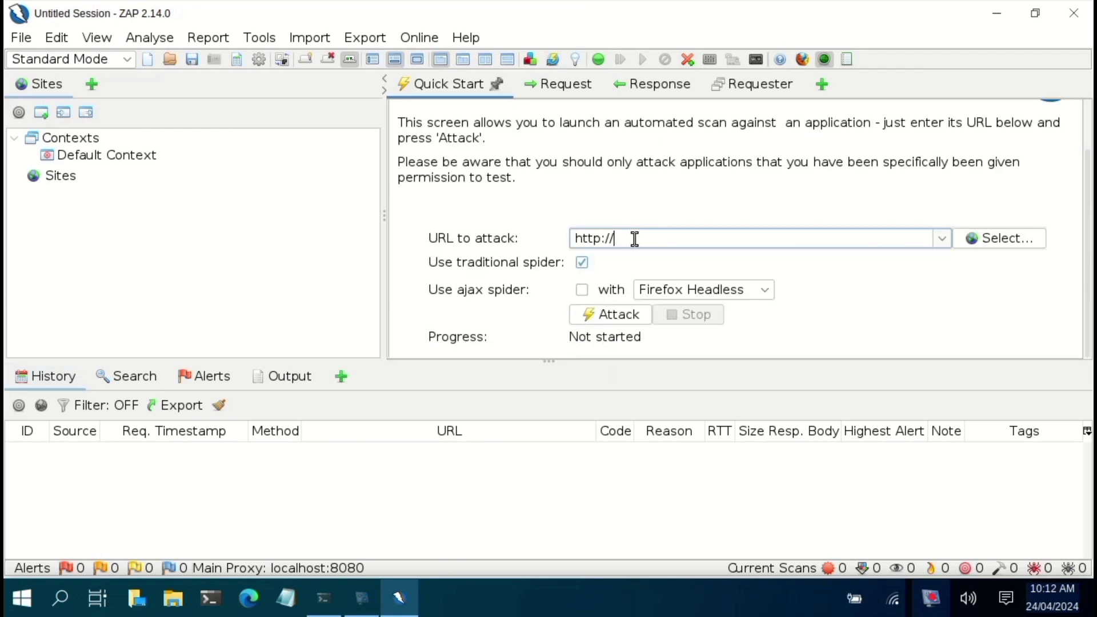
triple_click(661, 241)
scroll(505, 131, "up", 2)
left_click(414, 137)
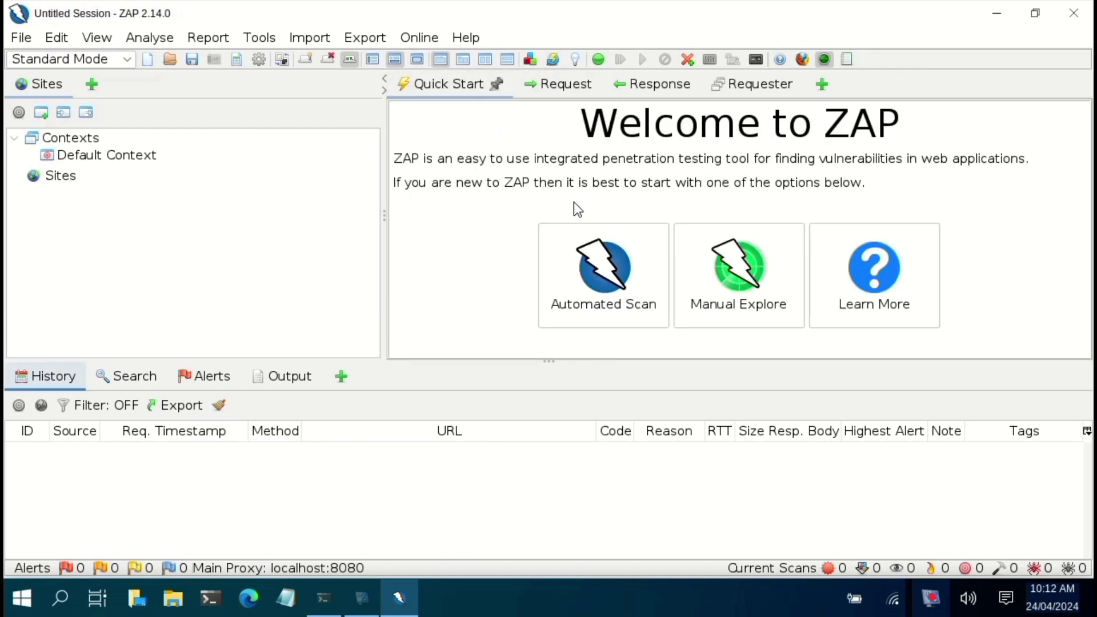
Step: Open the Manual Explore setup and select the Default Context and Sites nodes
left_click(741, 310)
scroll(624, 331, "down", 2)
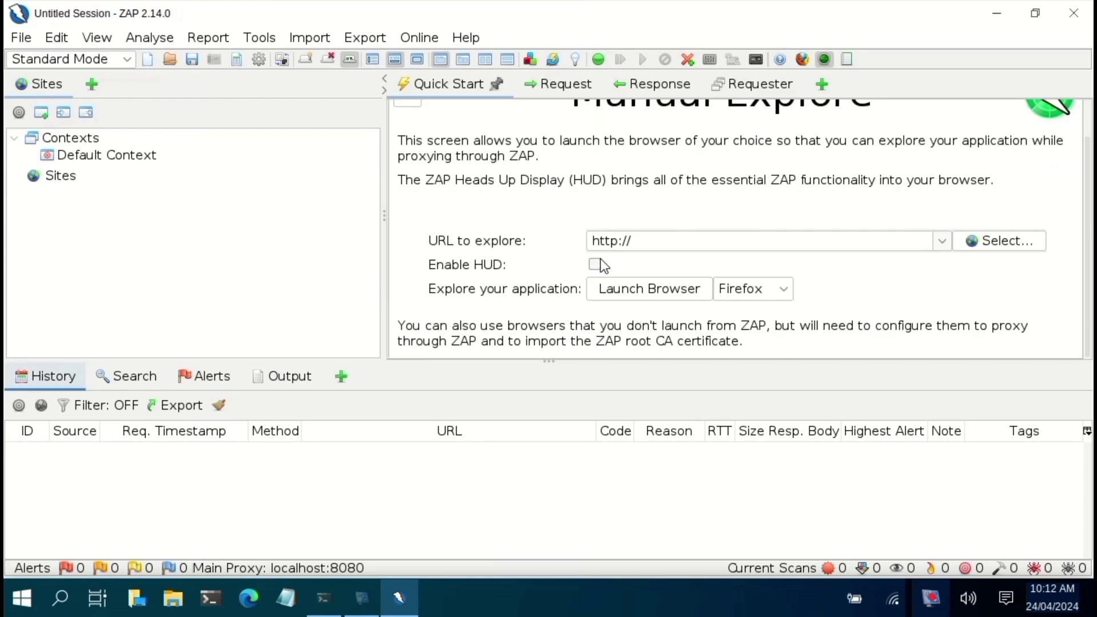
left_click(153, 160)
left_click(126, 171)
Step: Open and cancel the Save session dialog, then browse the File and Report menus
left_click(193, 59)
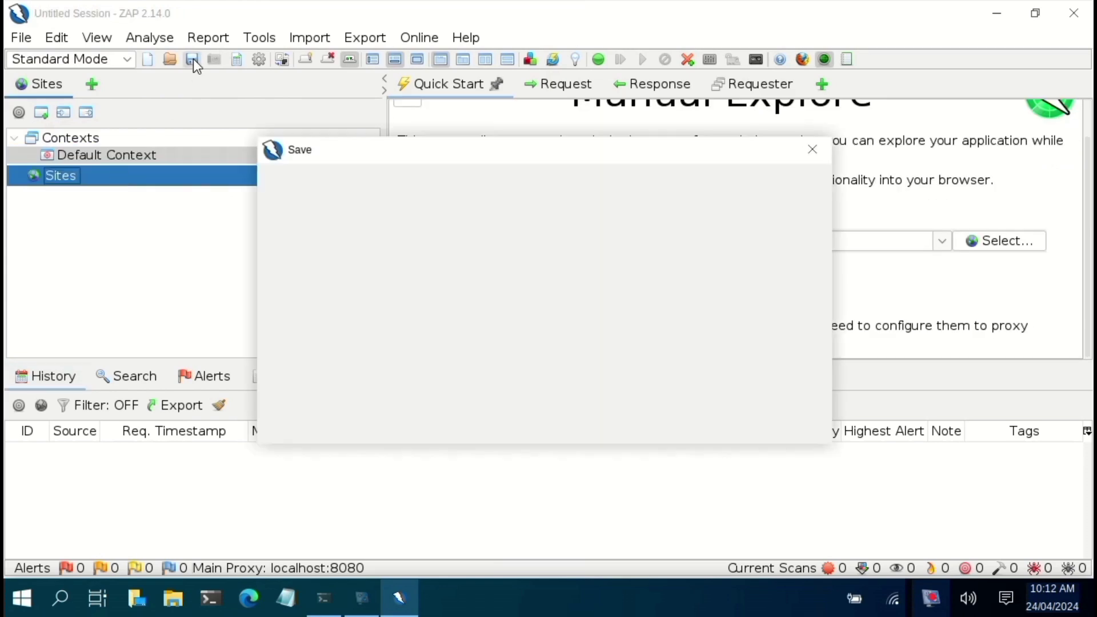
left_click(816, 159)
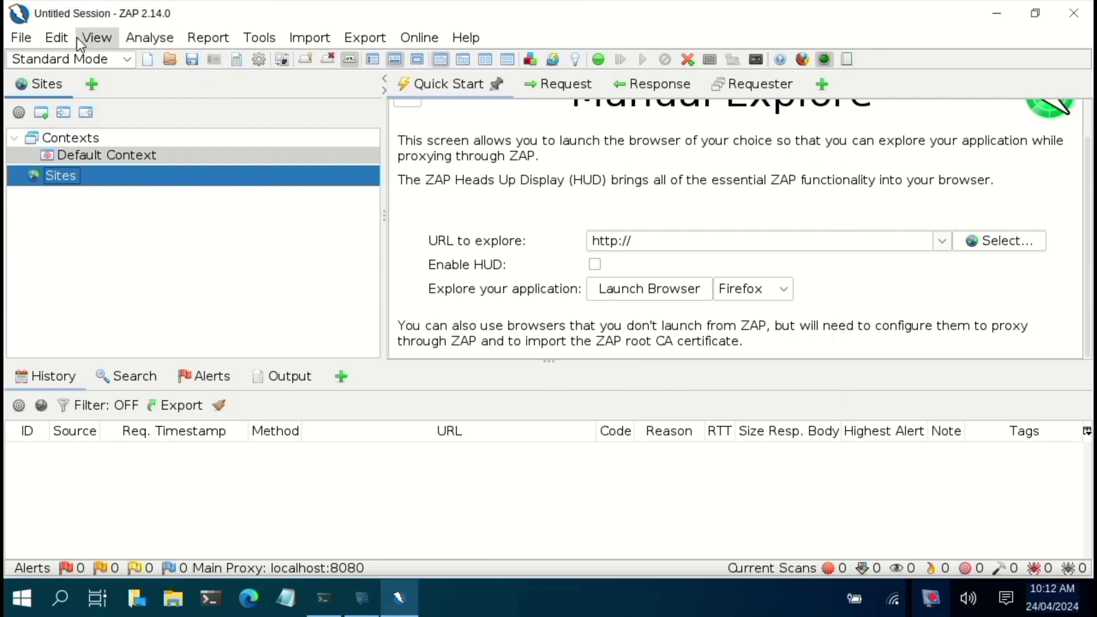
left_click(29, 46)
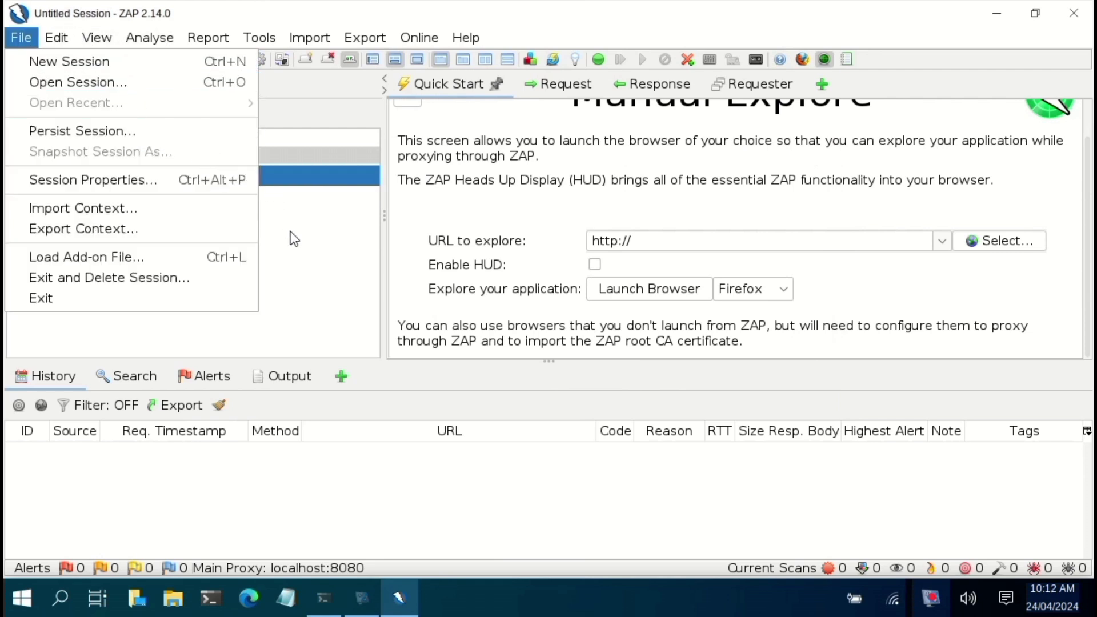
left_click(297, 256)
left_click(223, 37)
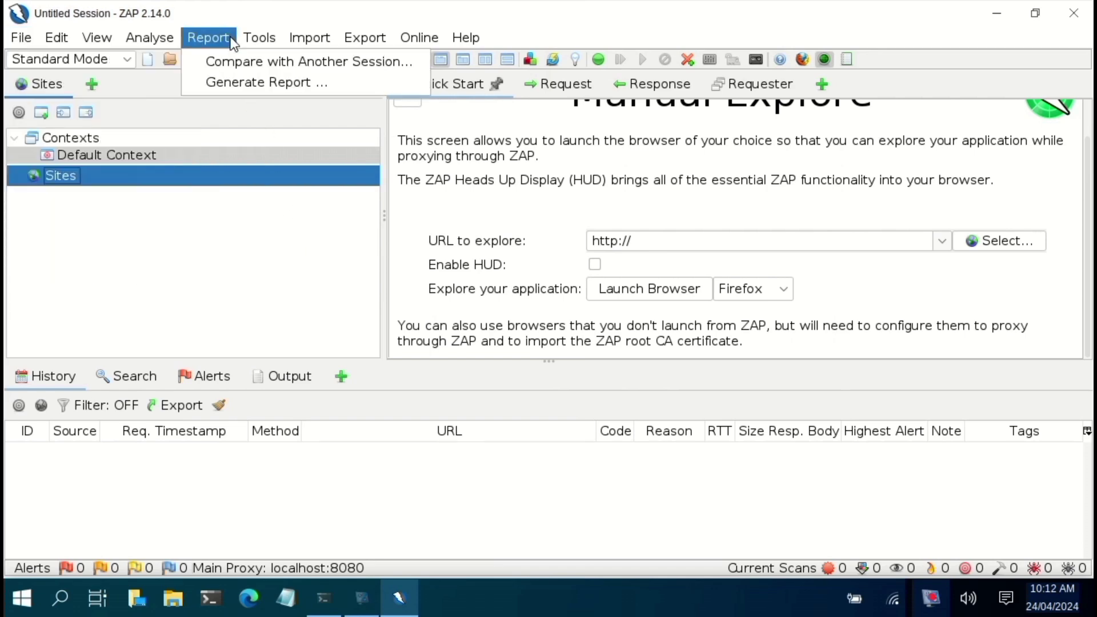